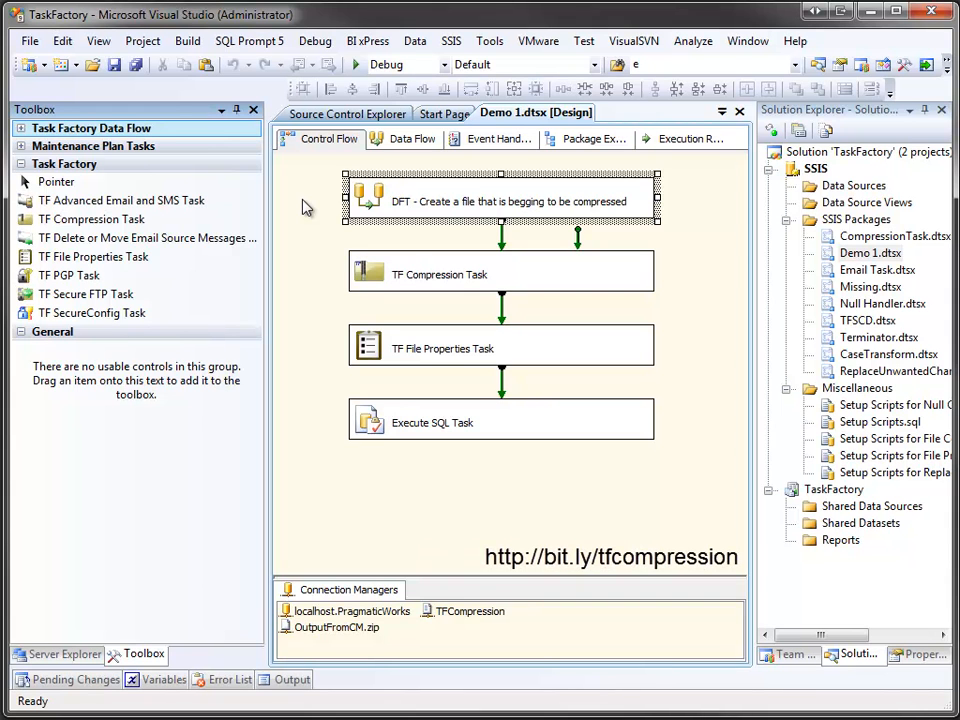
Step: Add a TF Advanced Email and SMS Task below the Execute SQL Task and widen it to show its name
click(398, 142)
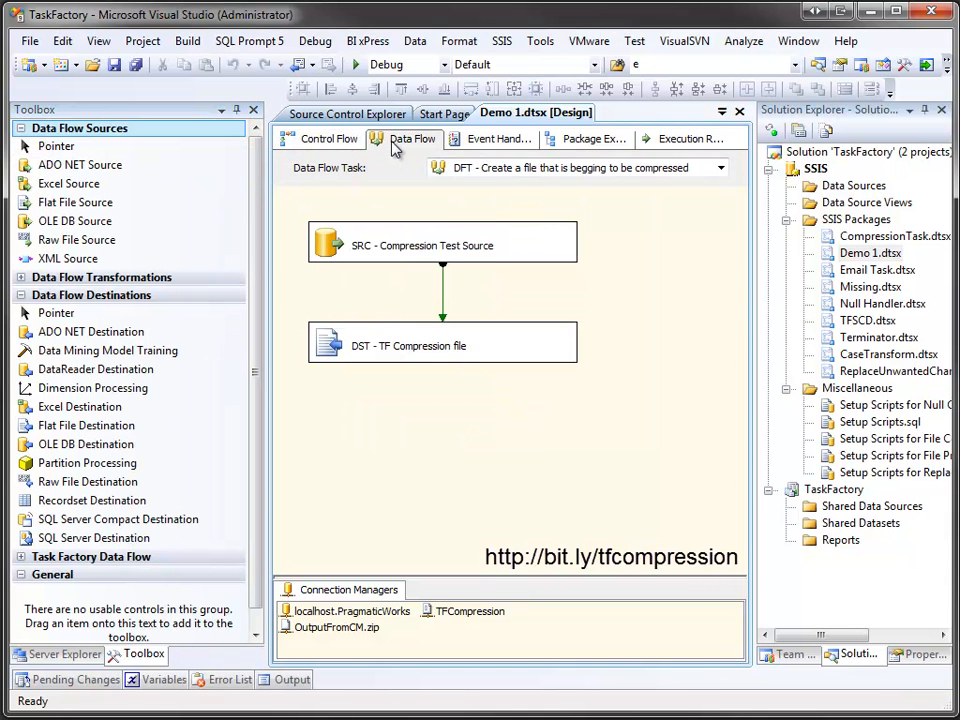
click(330, 141)
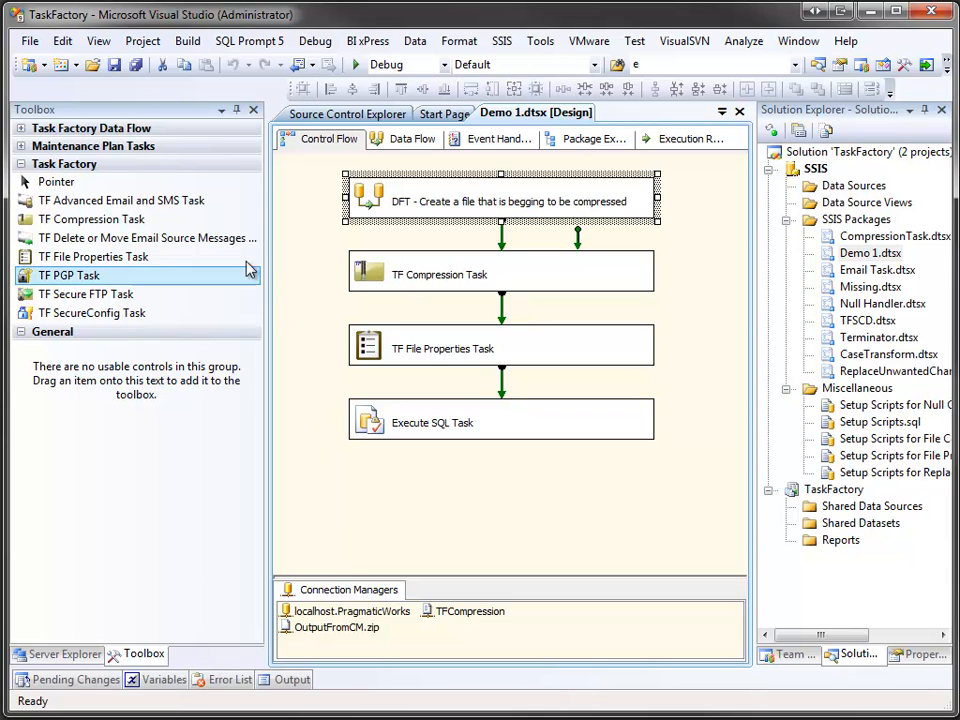
click(178, 209)
drag(178, 207, 362, 495)
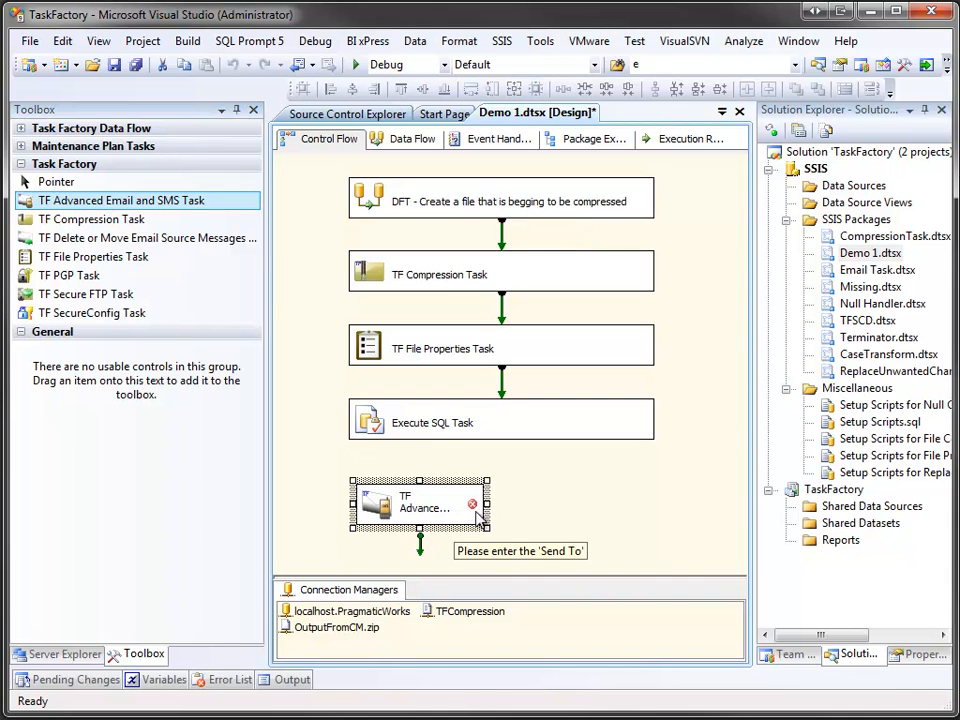
drag(488, 504, 640, 497)
Step: Connect the Execute SQL Task's green arrow to the email task and open the email task's editor
click(578, 435)
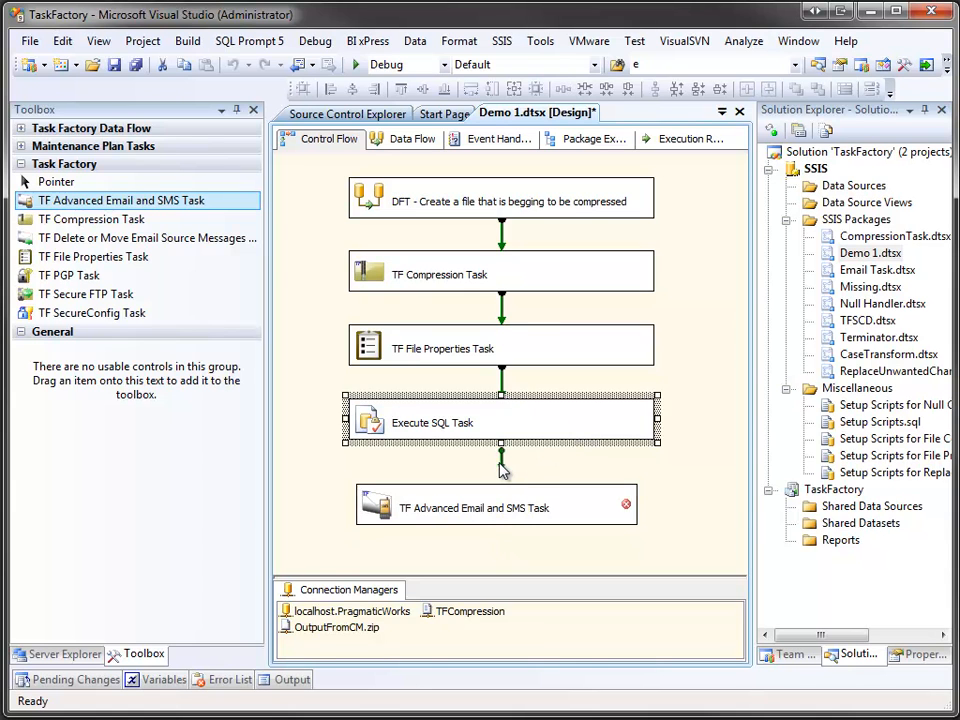
drag(501, 449, 504, 506)
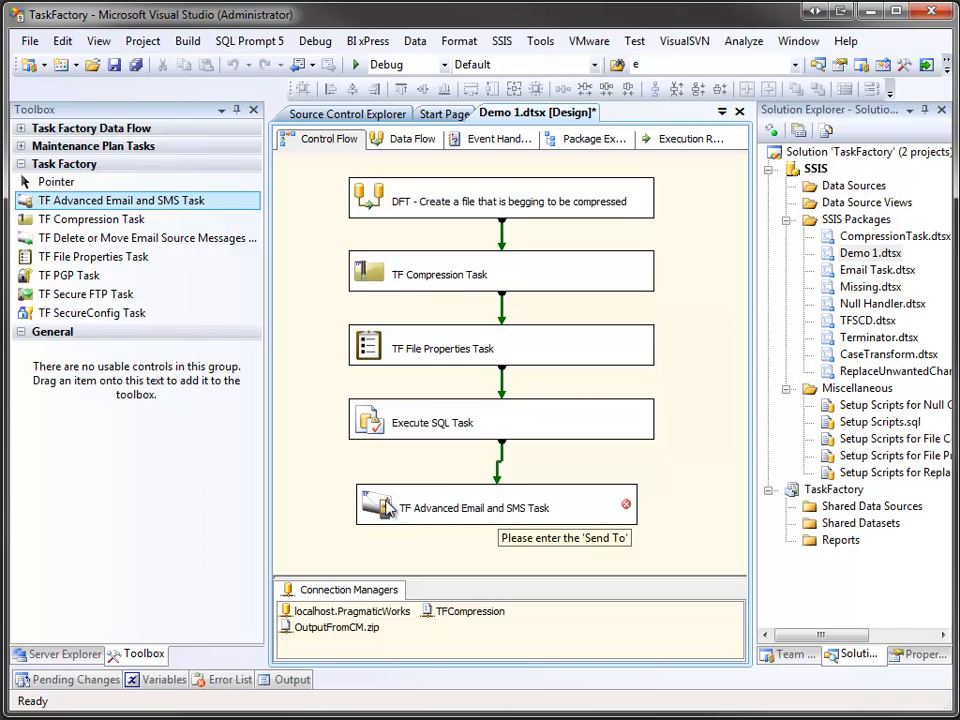
click(390, 508)
double_click(390, 508)
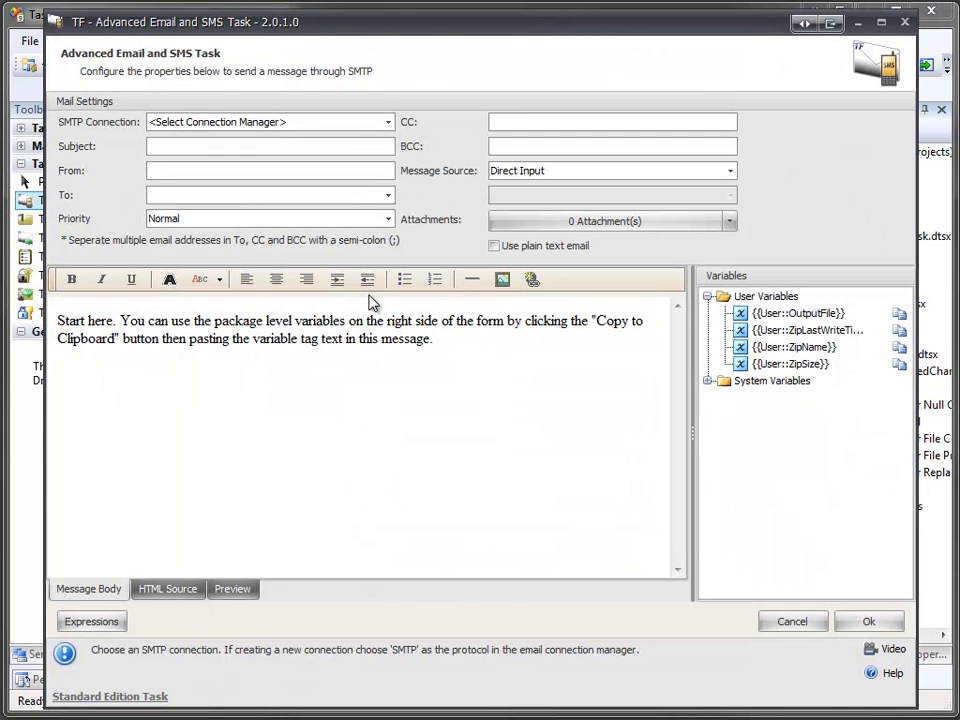
Step: Create a new SMTP connection for the task using the SMTP sending protocol
click(390, 123)
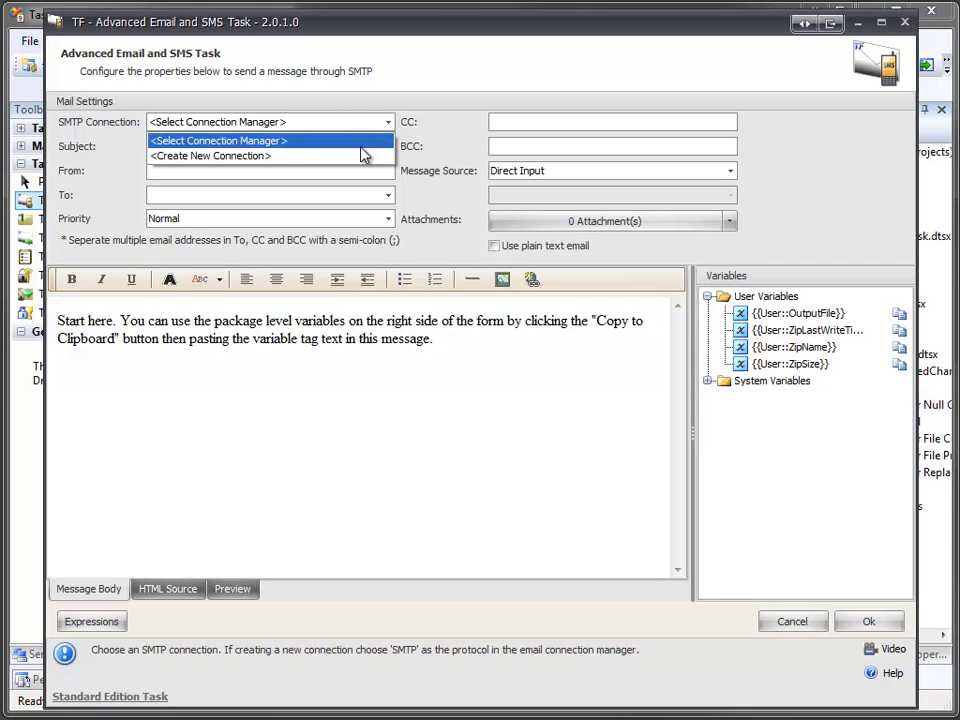
click(364, 157)
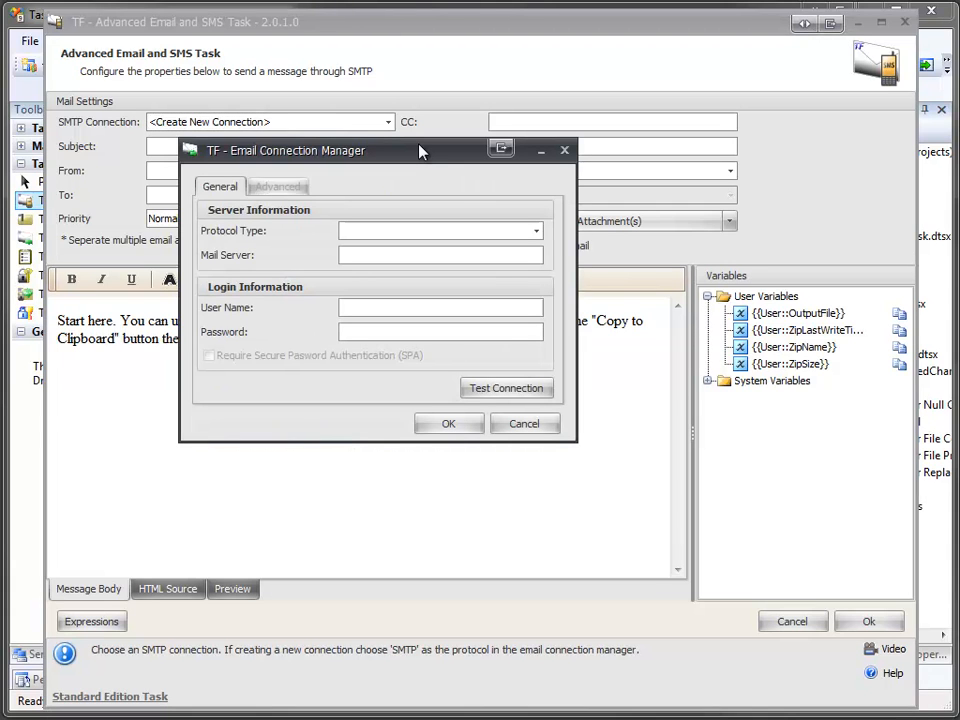
click(536, 234)
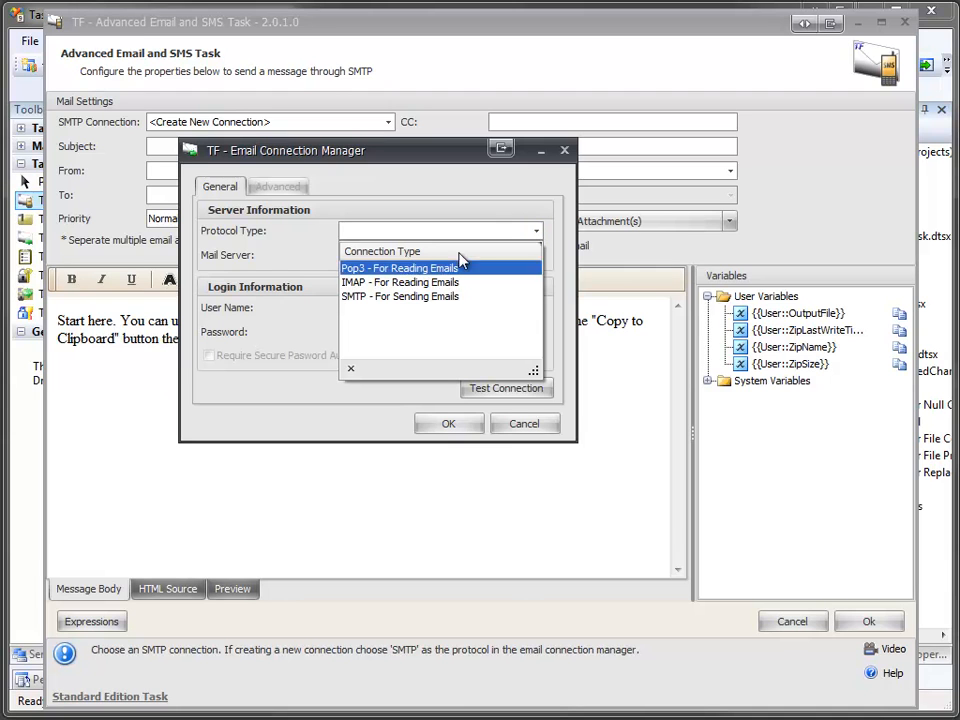
click(424, 300)
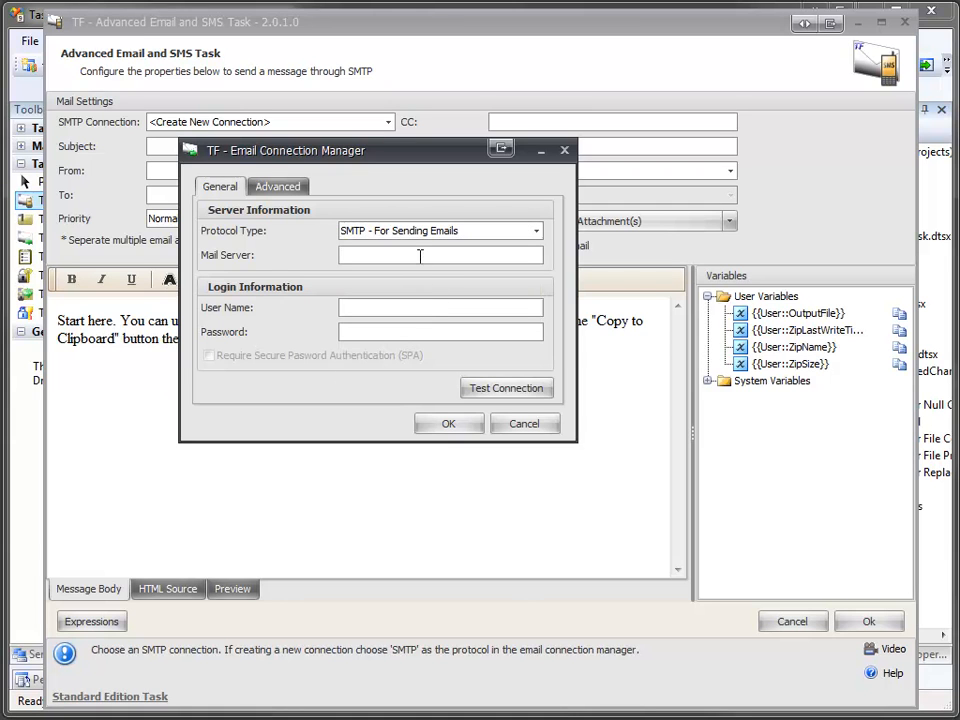
Step: Enter mail server smtp.gmail.com, then the account's user name and password
click(420, 256)
text(smtp.gmail.com)
click(437, 307)
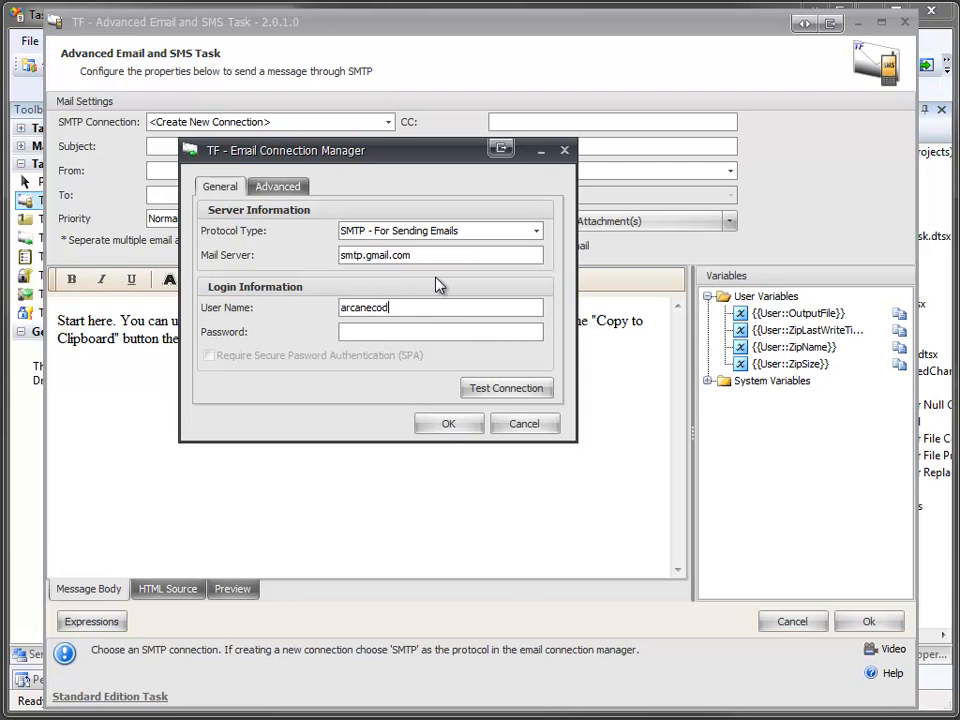
key(Tab)
text(*********)
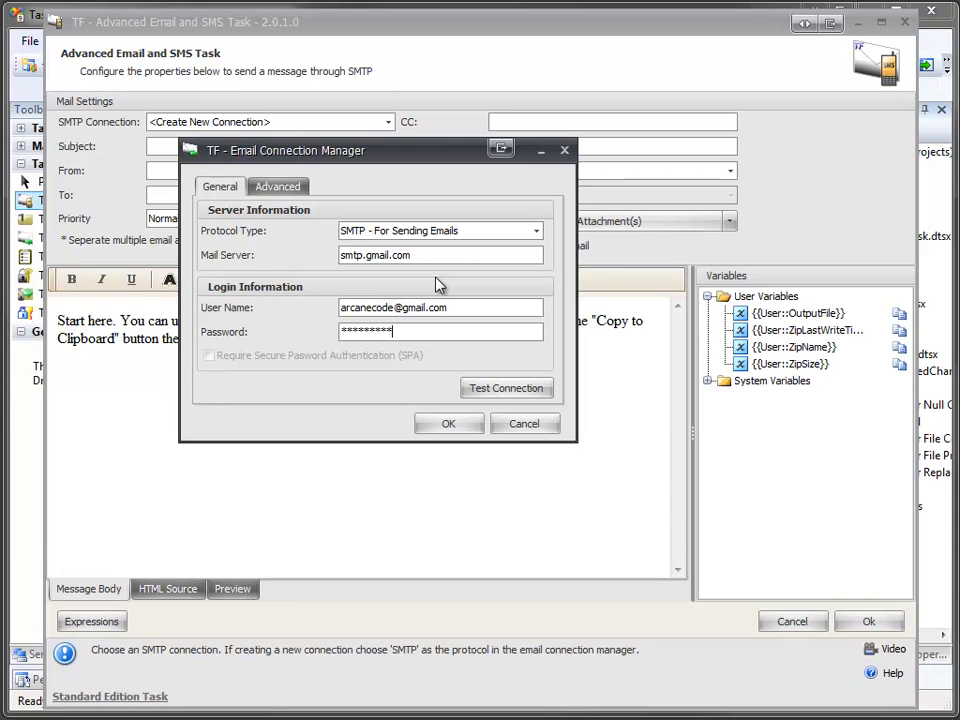
Step: In the advanced connection settings, choose SSL encryption and change the server port from 25 to 465
click(298, 195)
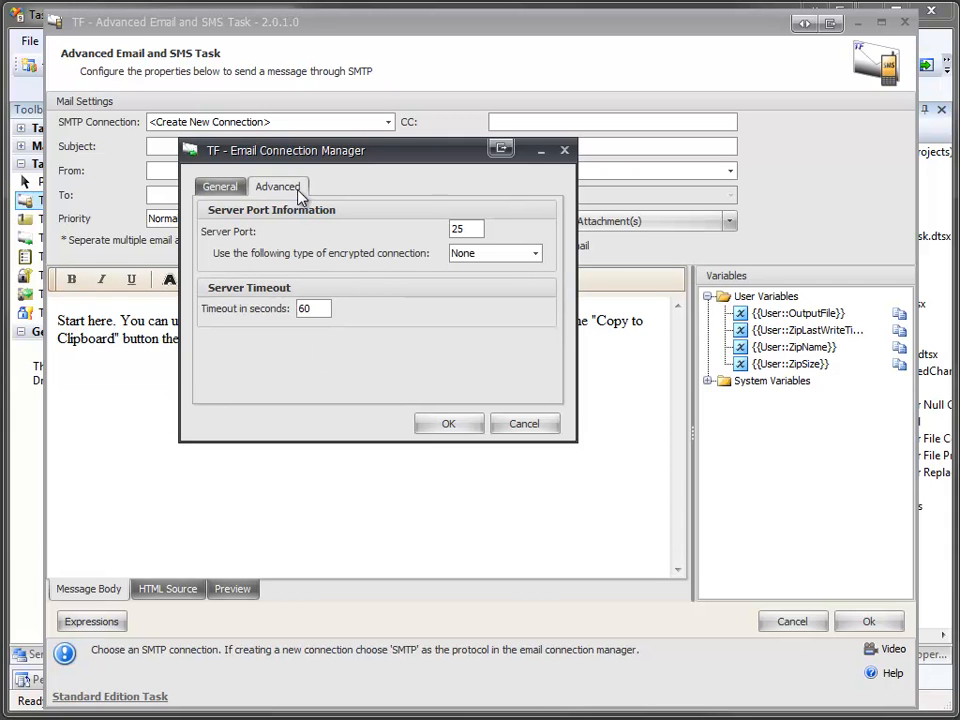
click(535, 256)
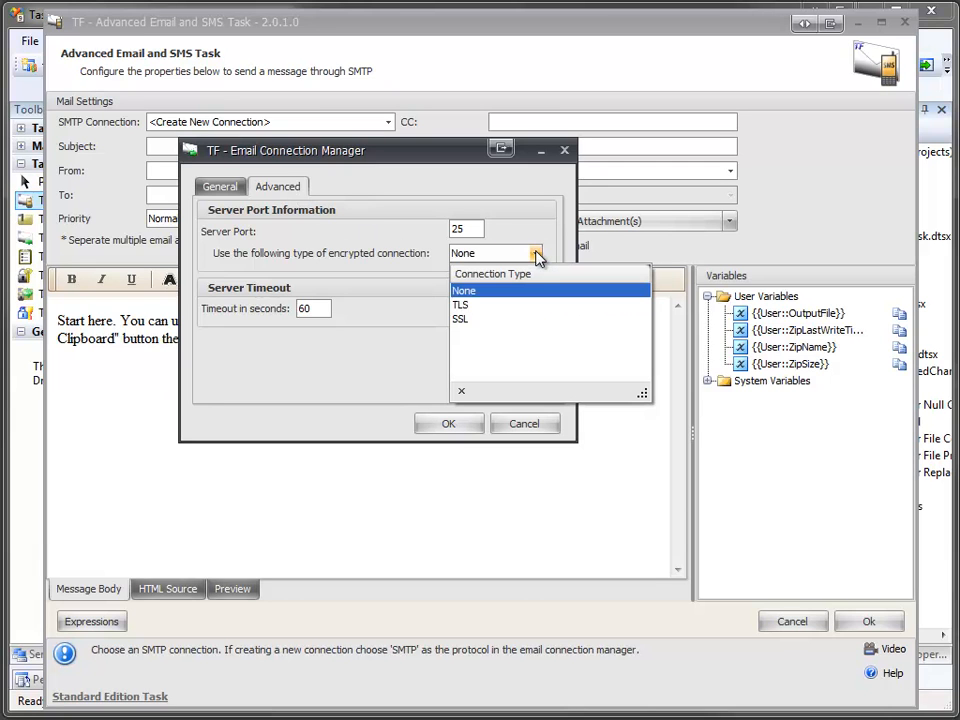
click(485, 320)
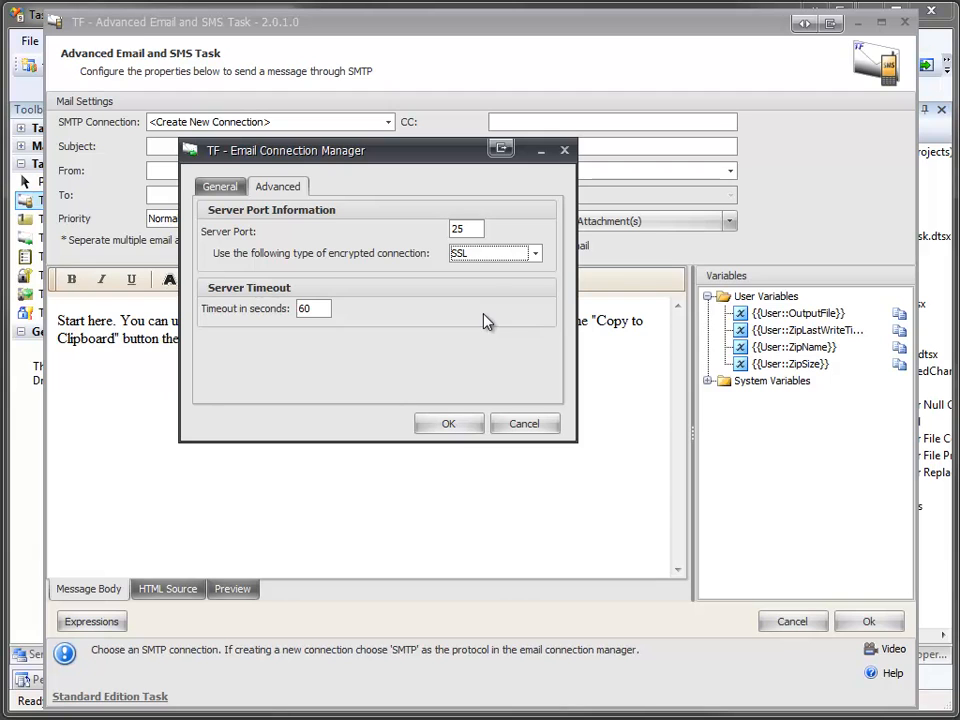
click(467, 229)
double_click(467, 229)
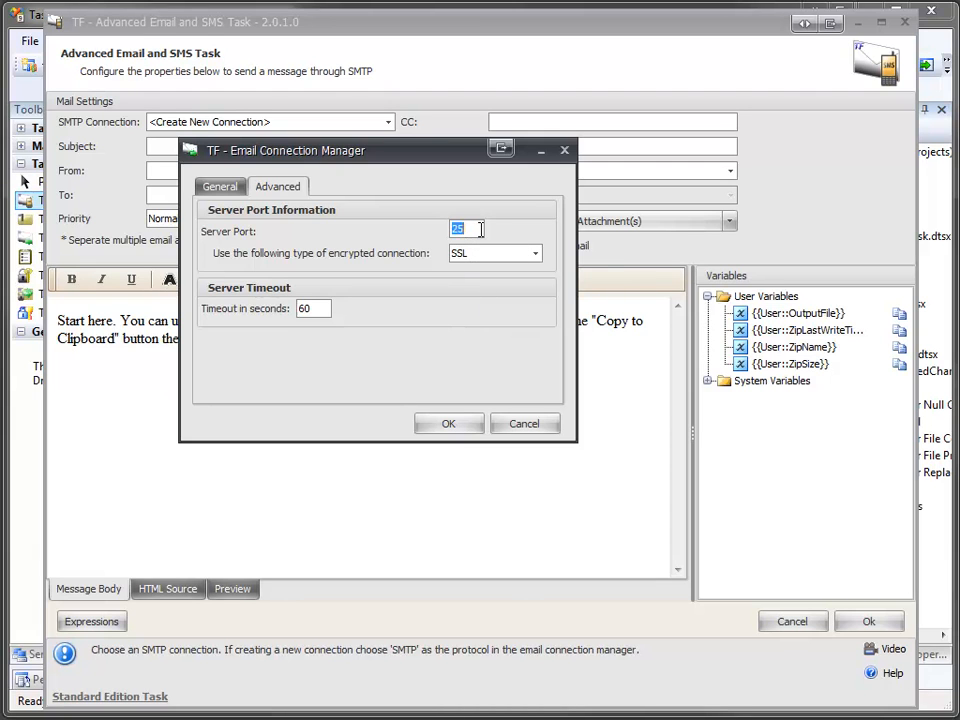
text(465)
Step: Test the smtp.gmail.com connection successfully and save it as the task's SMTP connection
click(222, 187)
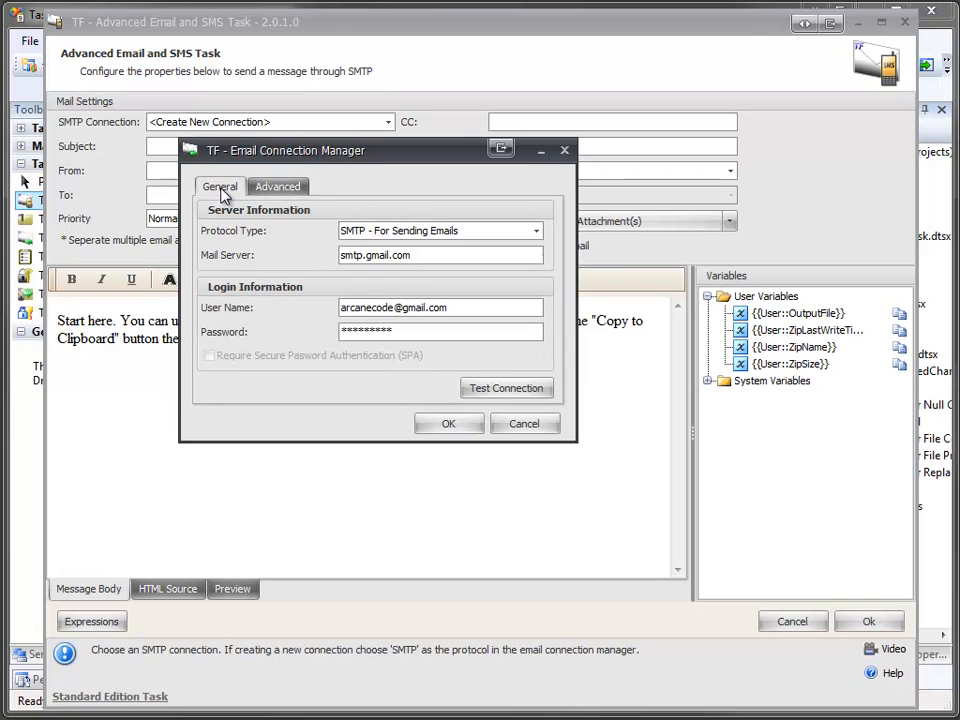
click(500, 398)
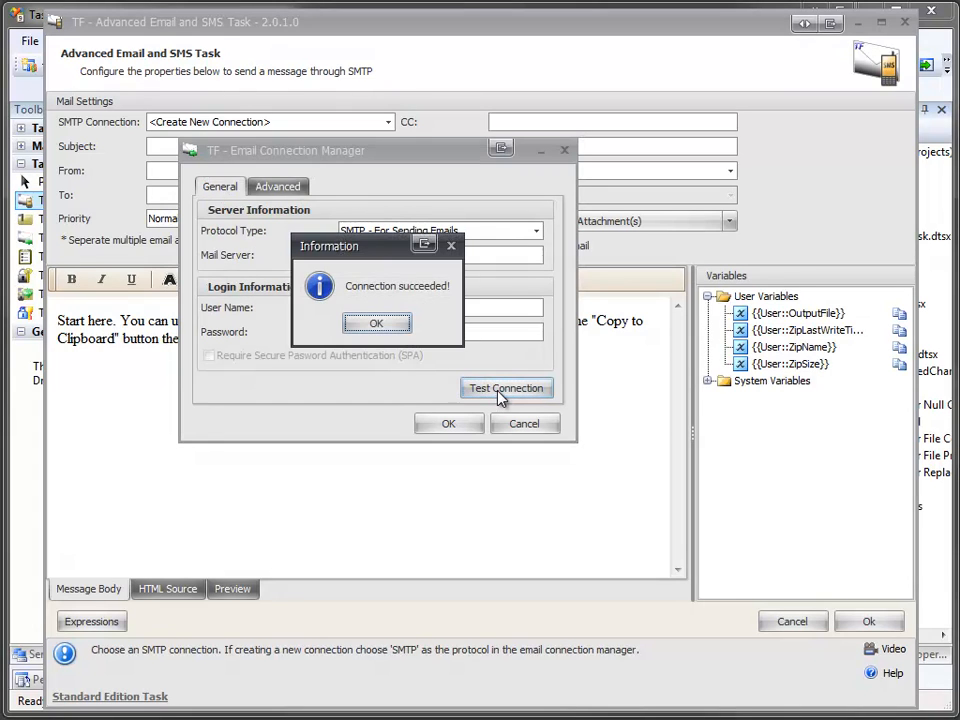
click(390, 326)
click(447, 423)
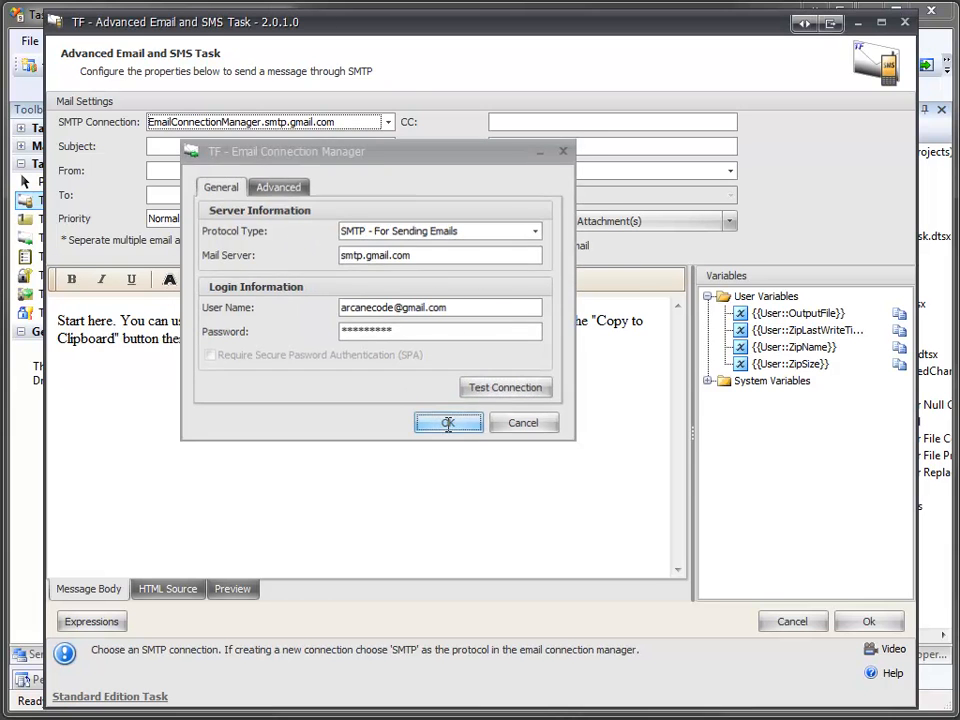
Step: Set the email subject to 'Here is your file' and enter the sender's display name in From
click(355, 147)
text(H)
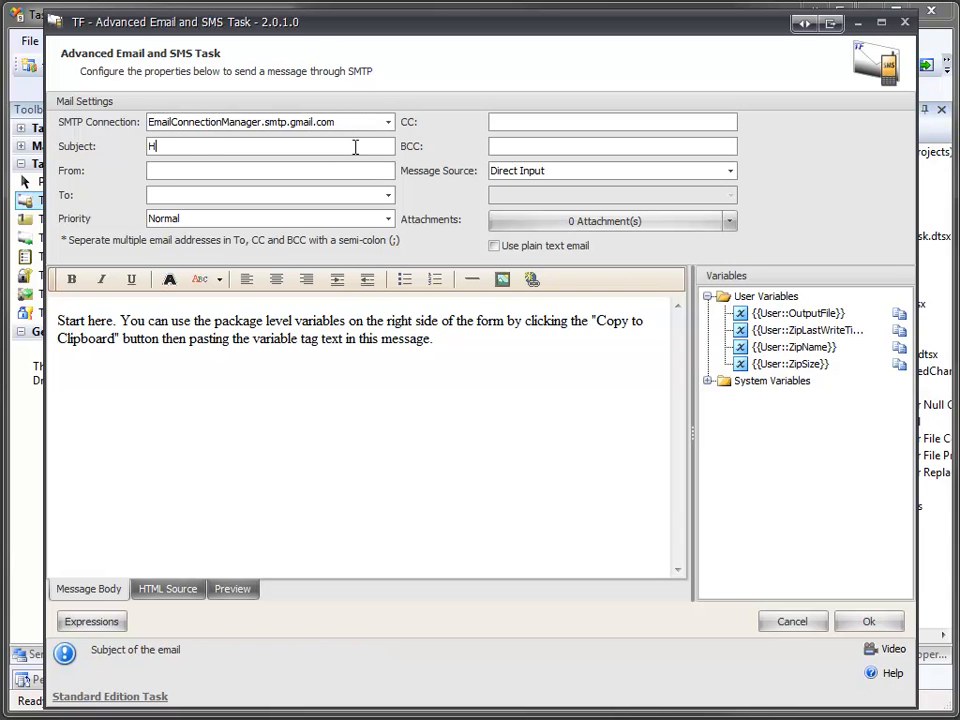
text(ere is your file)
key(Tab)
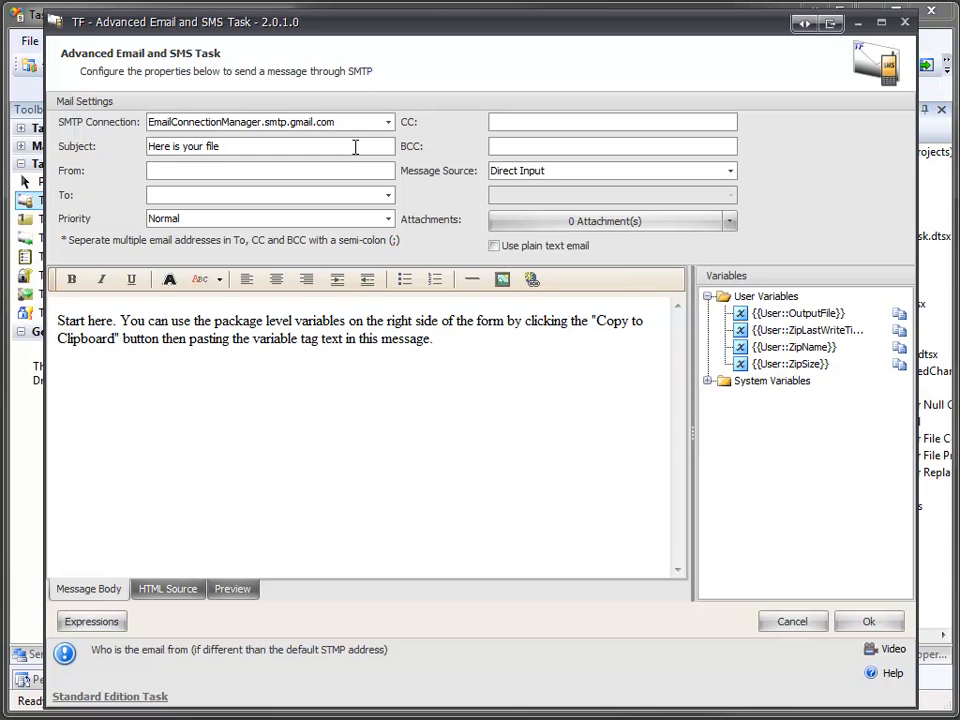
text(Arcane Code)
key(Tab)
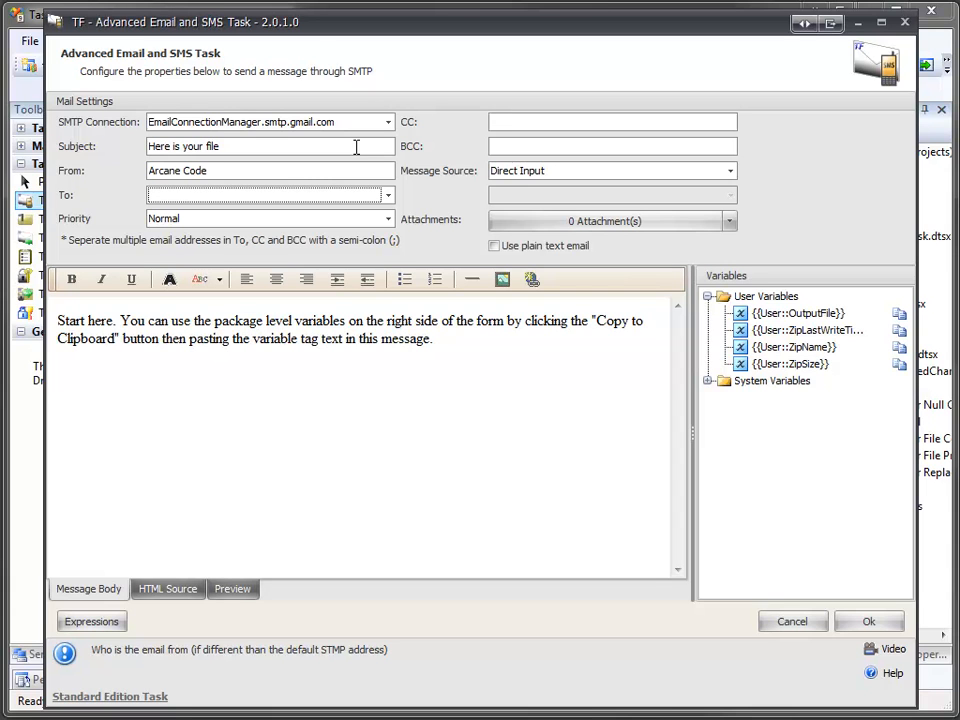
Step: Add the recipient's e-mail address to the To field
click(392, 198)
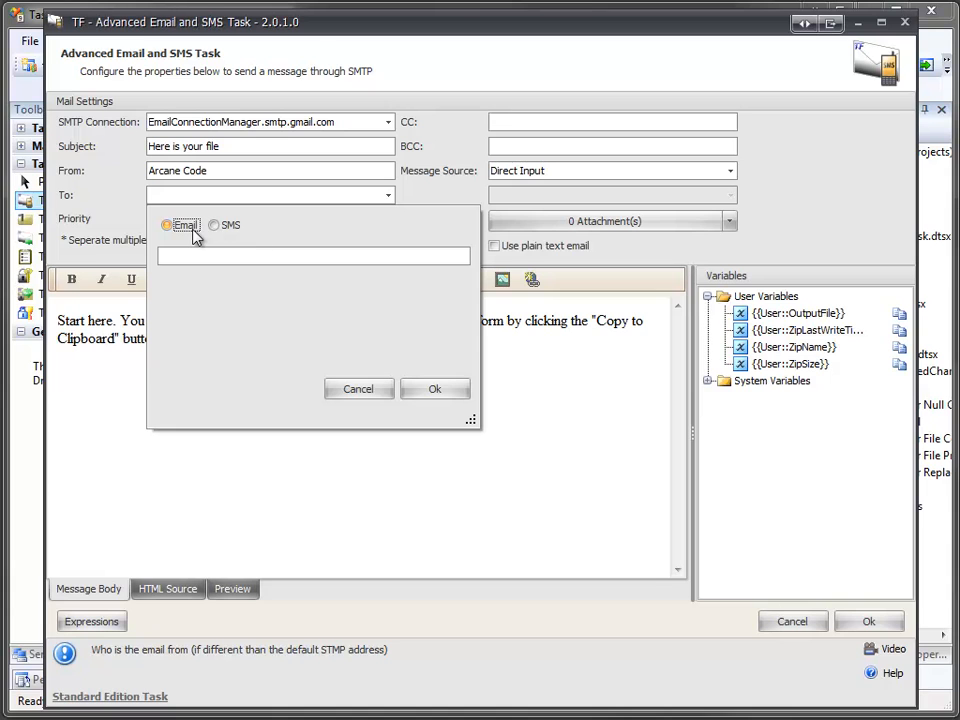
click(227, 258)
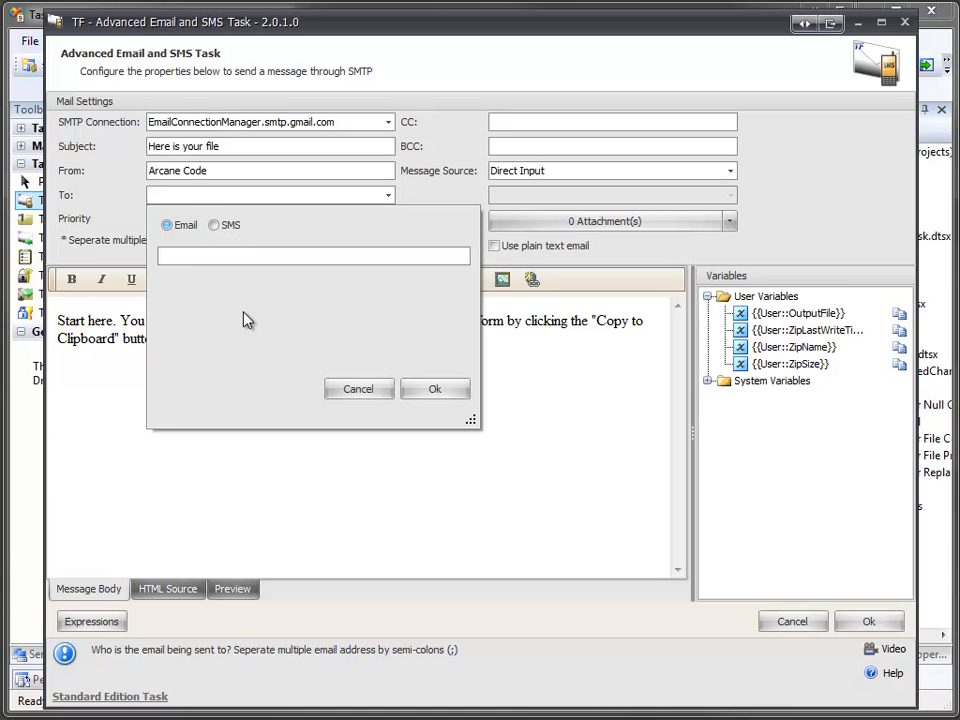
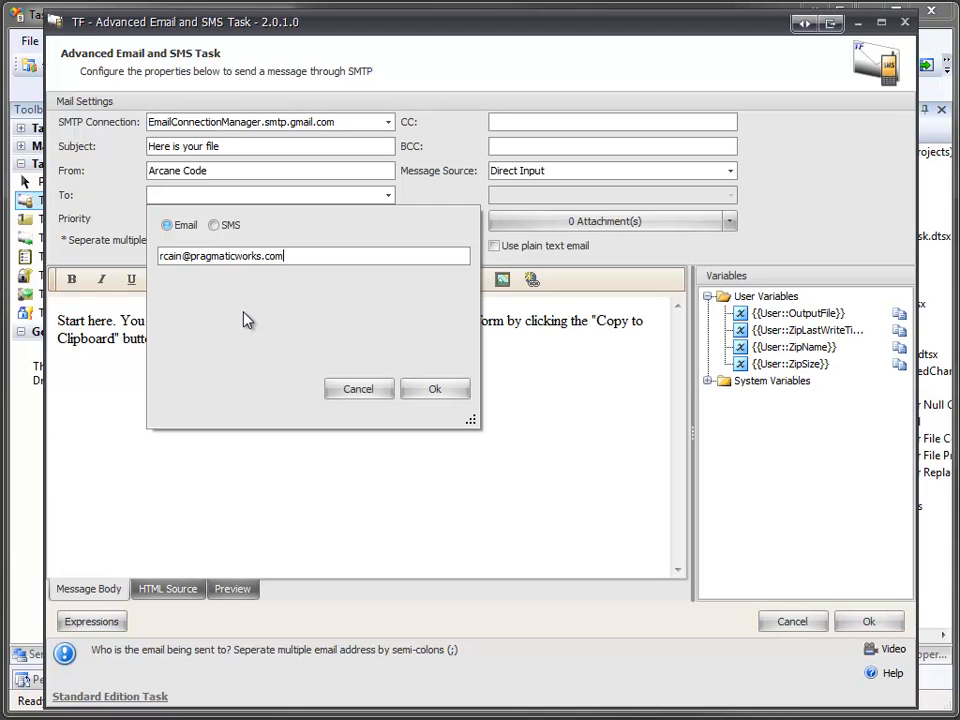
click(434, 391)
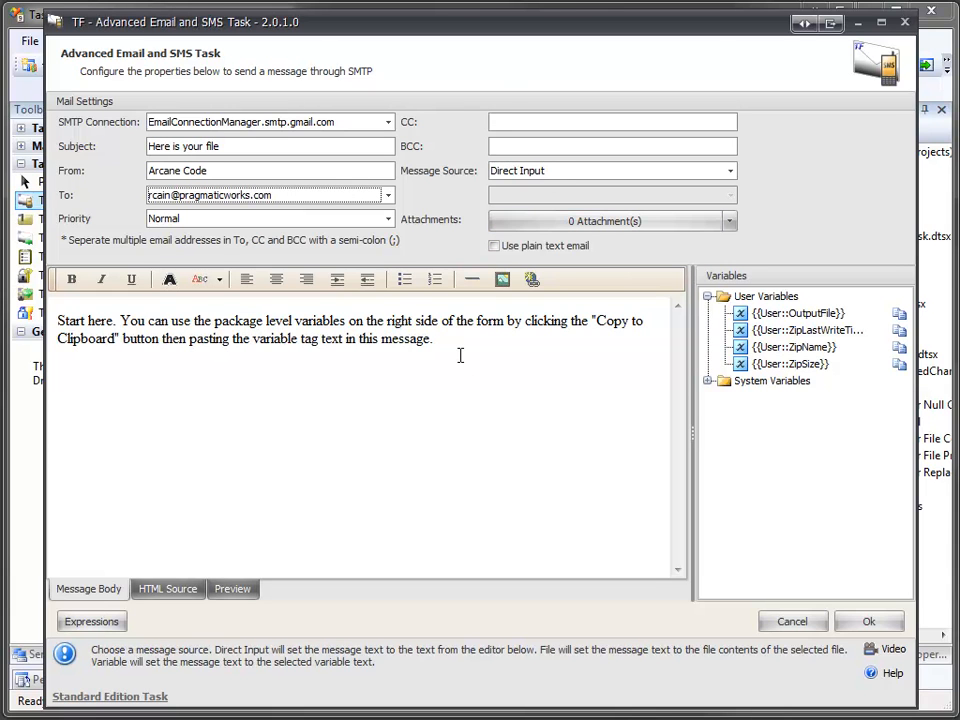
Step: Replace the placeholder body with 'Greetings human resource,' and 'Pragmatic Works is pleased to tell you that the file'
drag(460, 355, 44, 240)
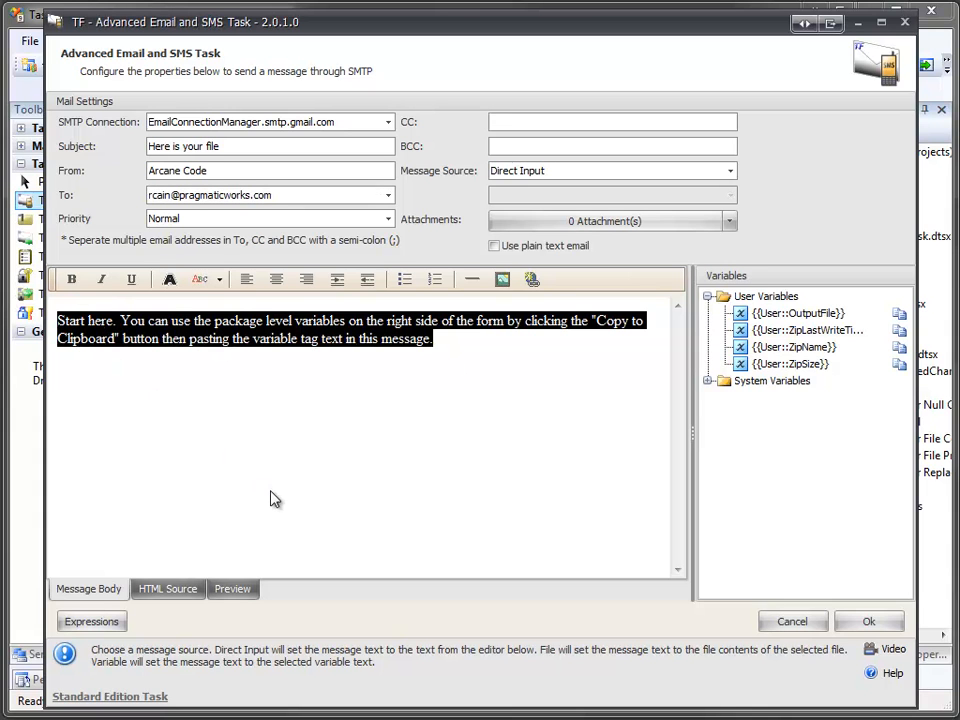
text(Greetings human resource,)
key(Return)
key(Return)
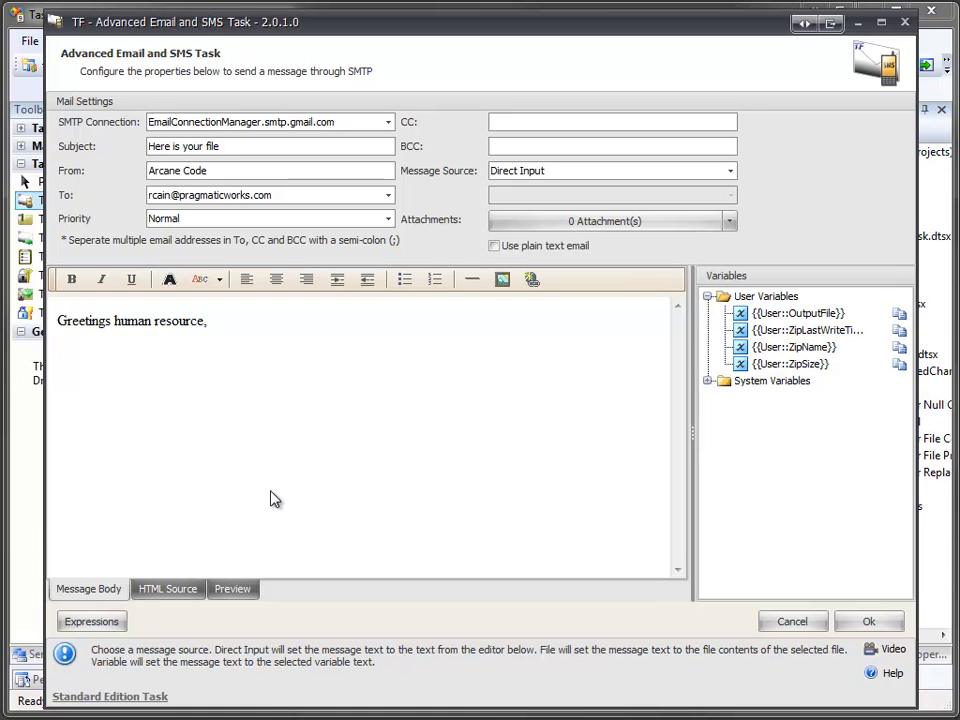
text(Pragmatic Works is pleased to tell you that the file)
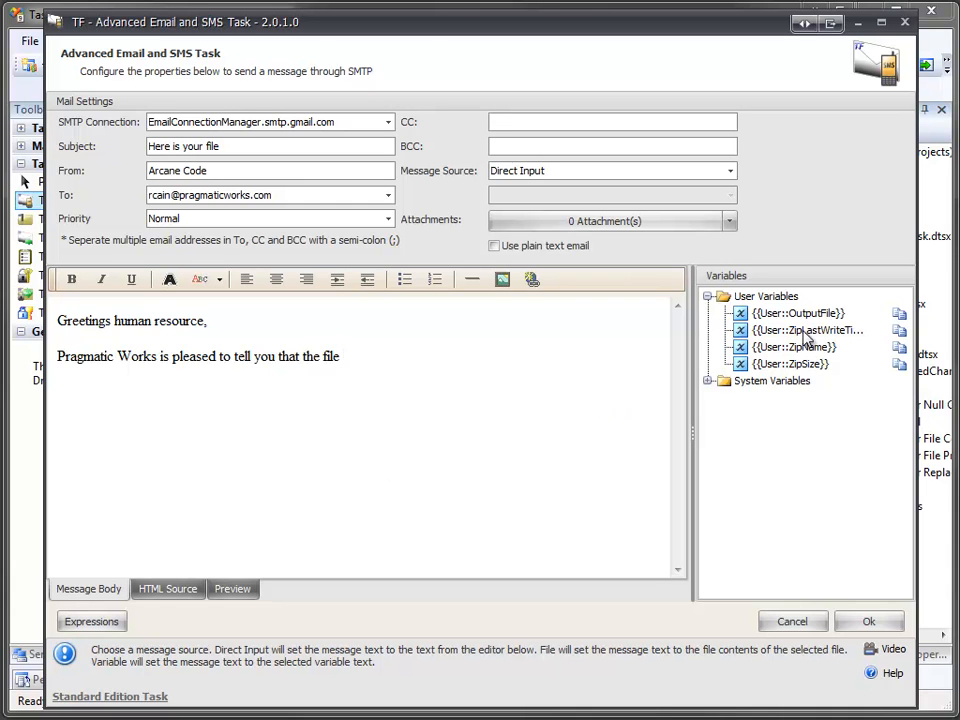
Step: Insert {{User::OutputFile}} after 'the file' and continue with 'is being delivered to you. Oh happy day! It is'
click(901, 317)
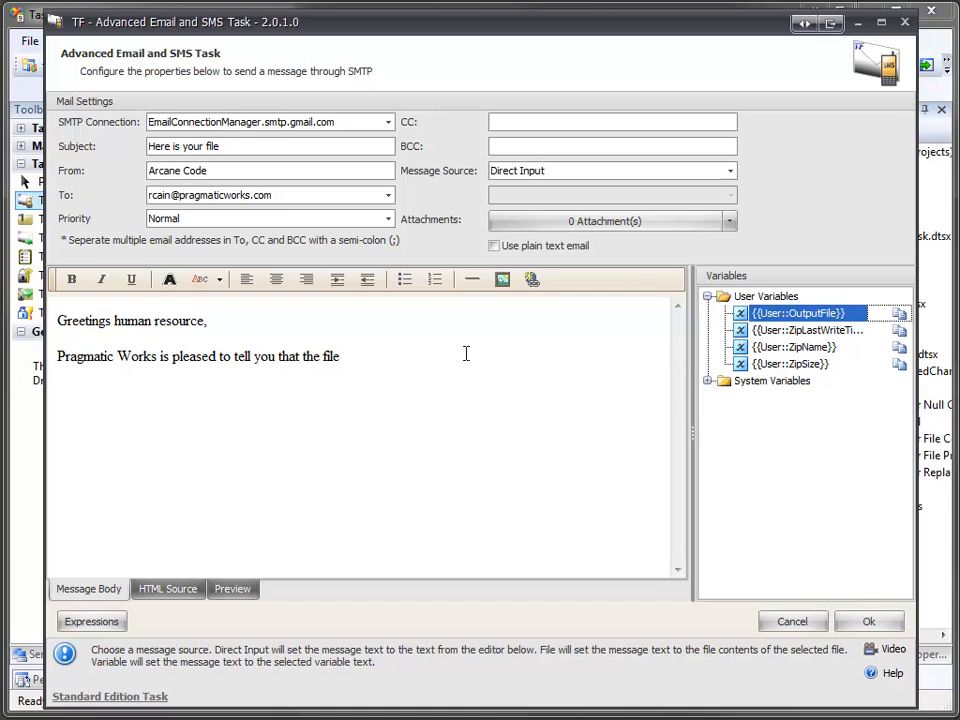
click(381, 362)
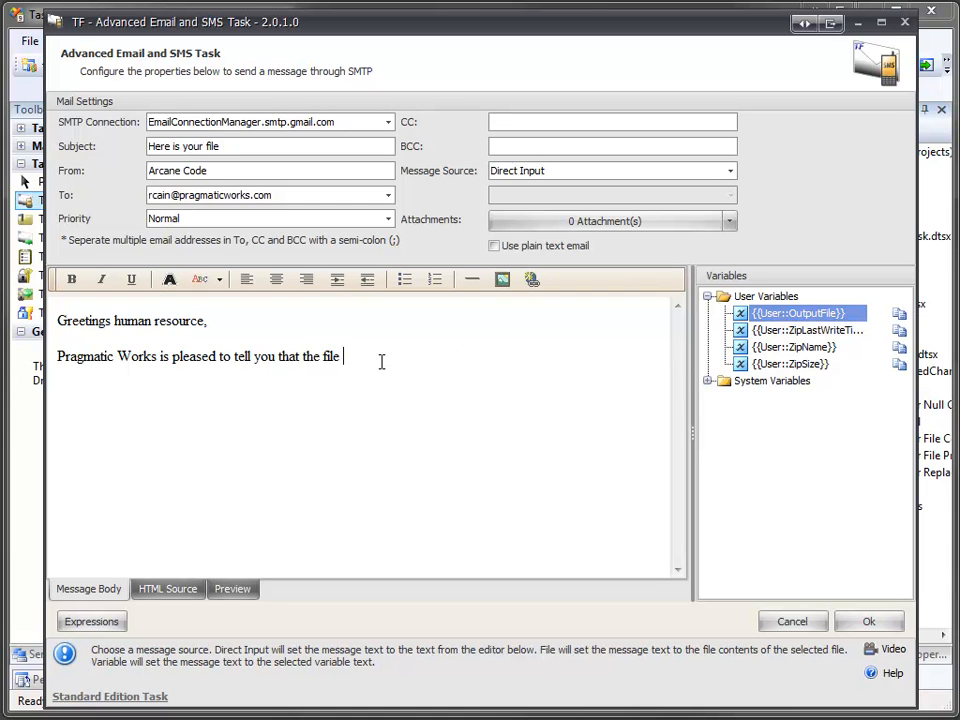
text({{User::OutputFile}})
text(is being )
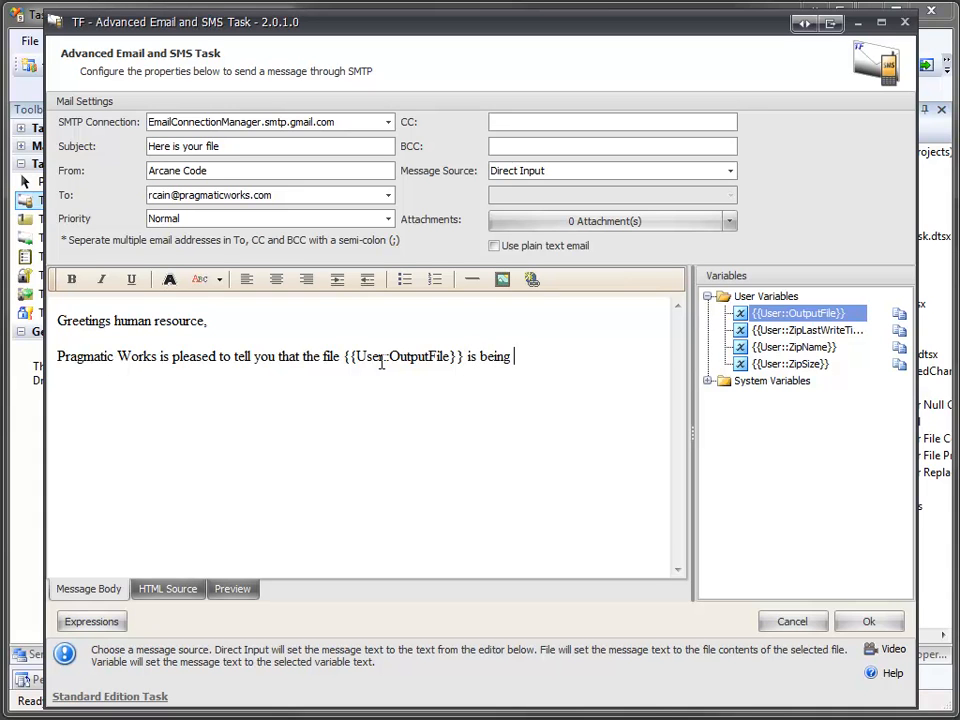
text(delivered to you.)
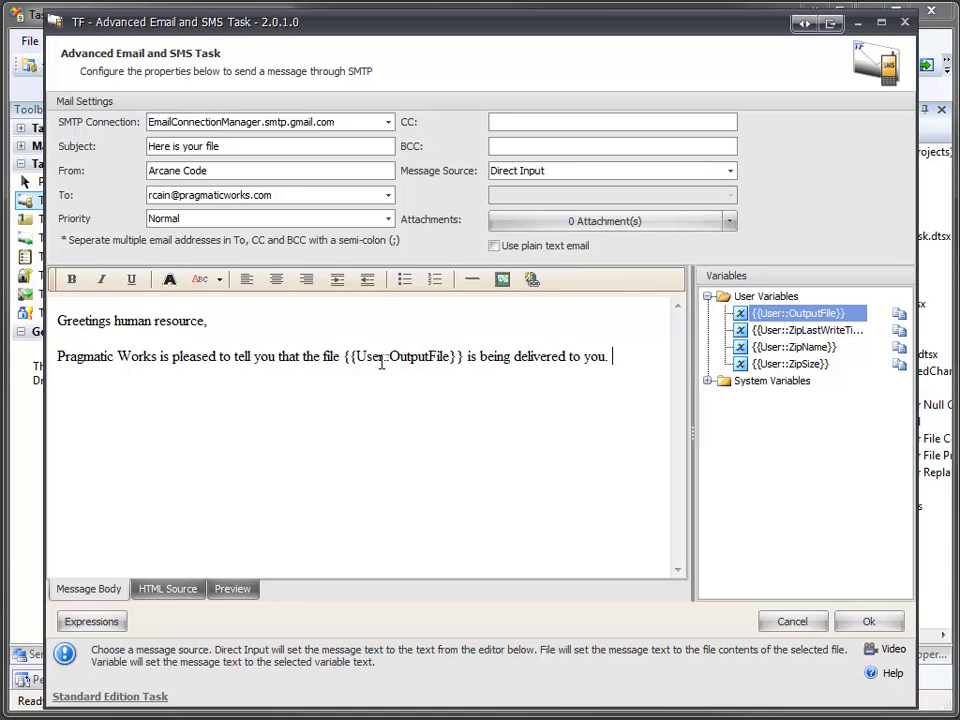
text(Oh happy day! It is)
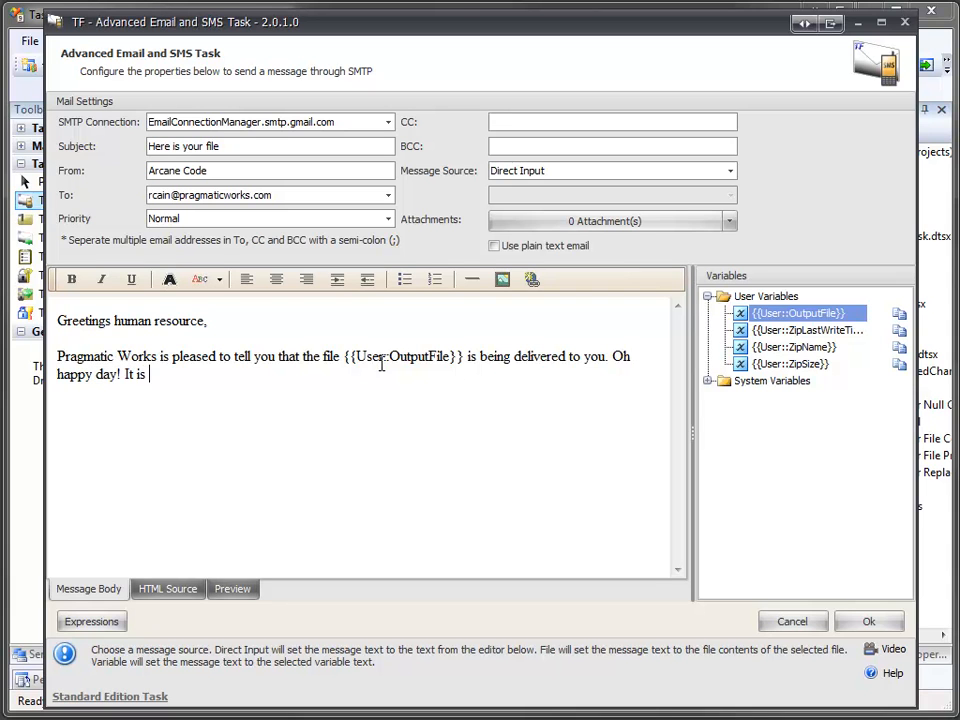
Step: Insert {{User::ZipSize}} with 'in size. It was created on', then {{User::ZipLastWriteTime}} and a period
click(897, 366)
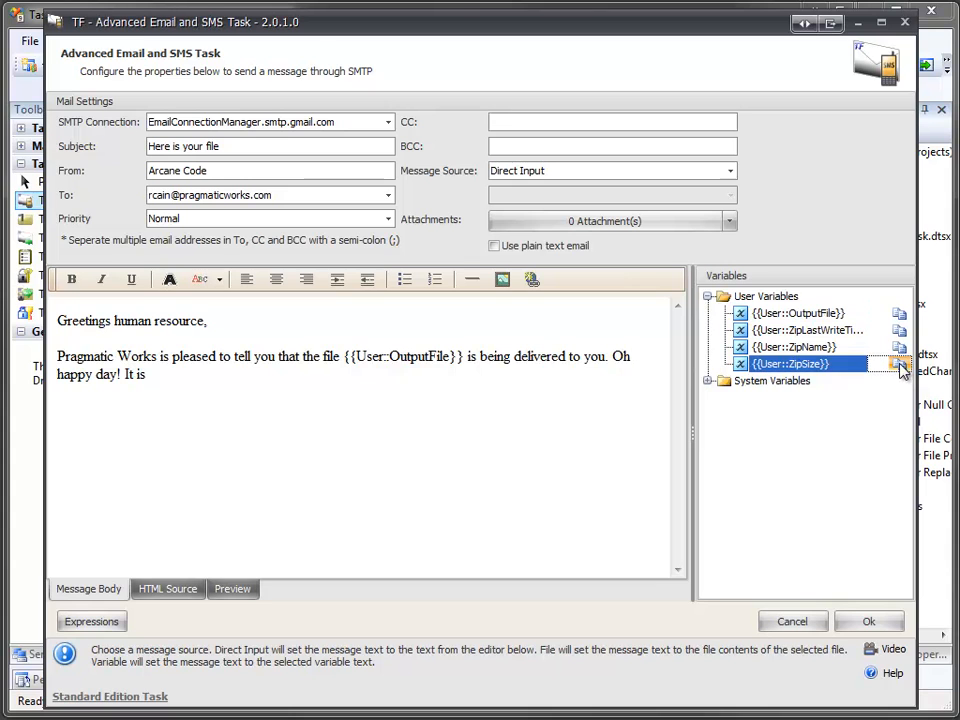
click(436, 381)
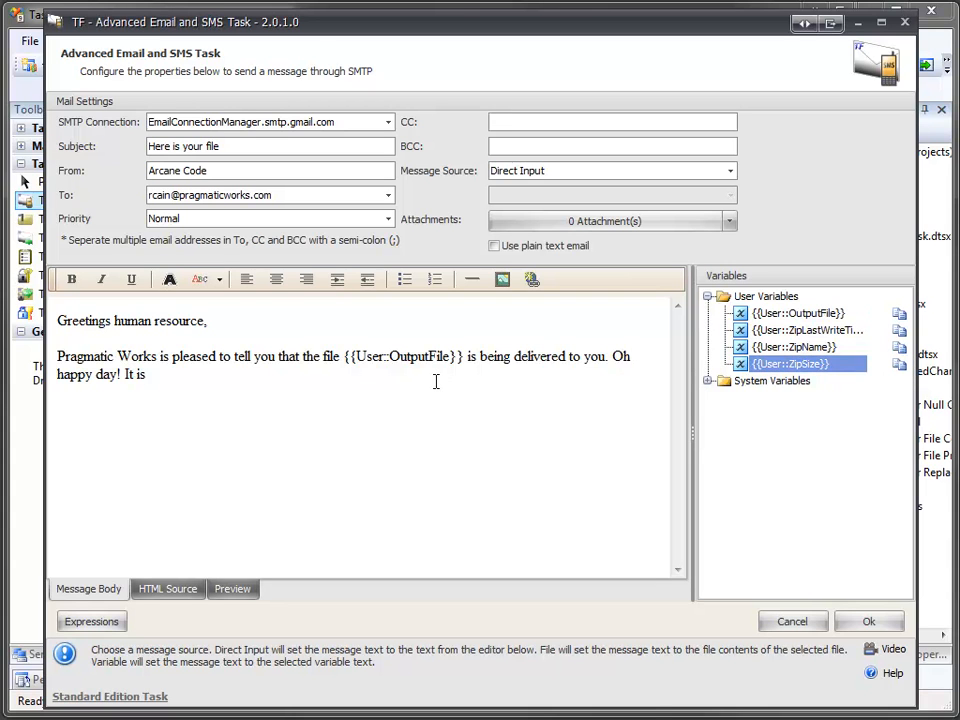
text({{User::ZipSize}})
text(in)
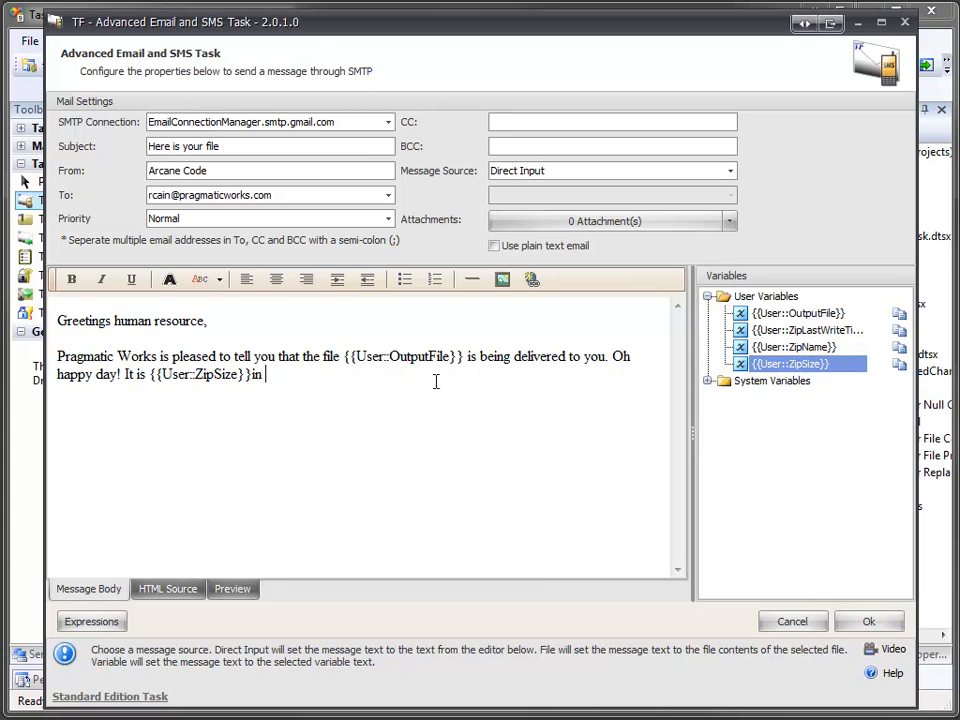
text( size. It was created )
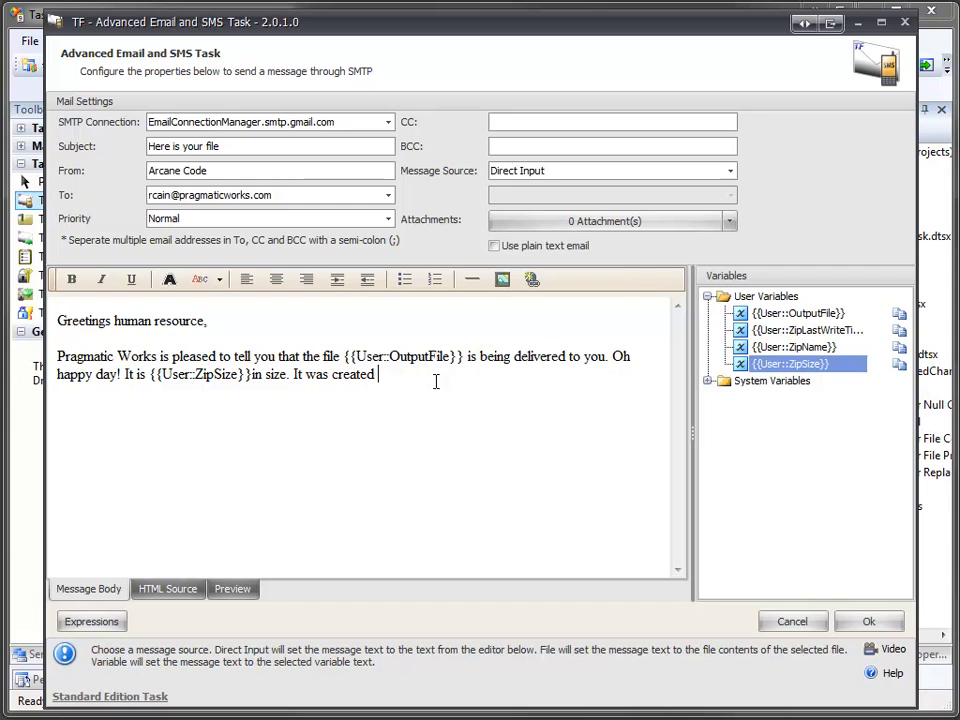
text(on)
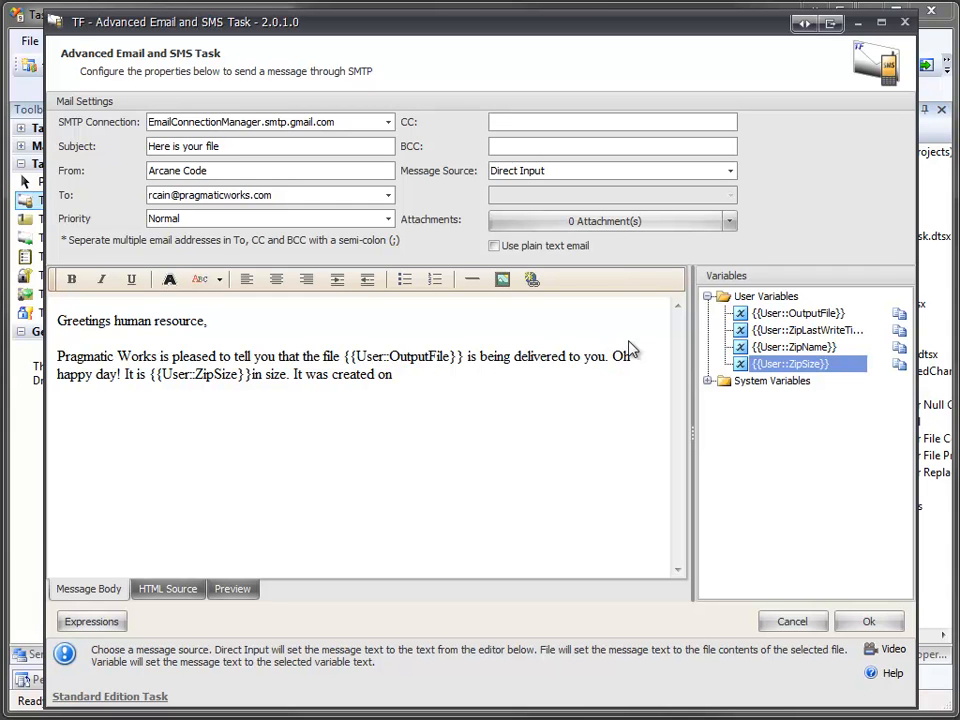
click(897, 335)
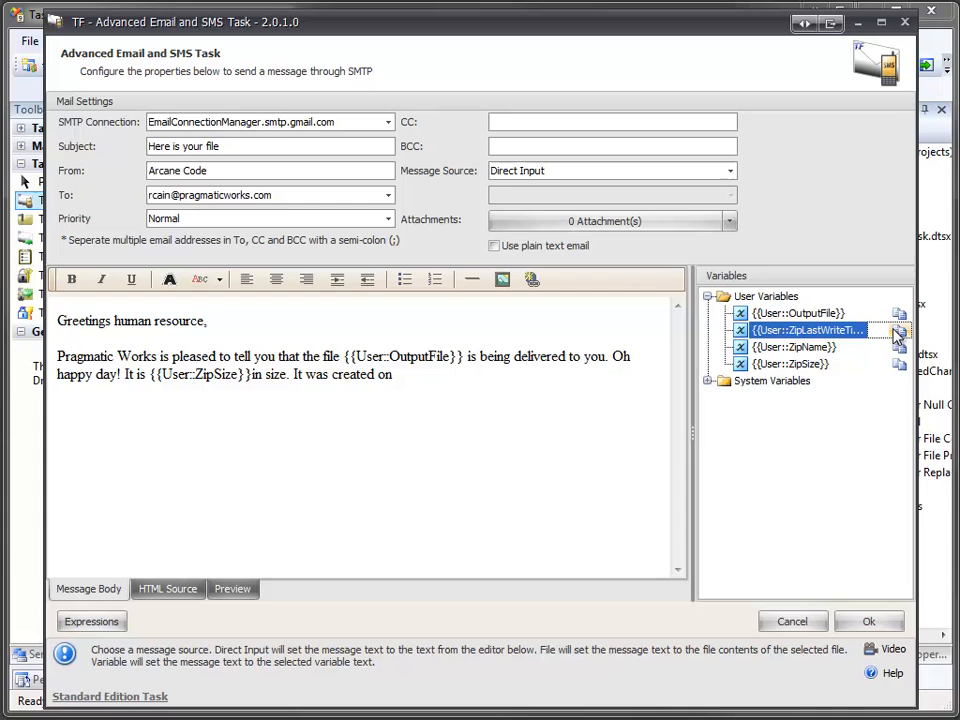
click(627, 386)
text({{User::ZipLastWriteTime}})
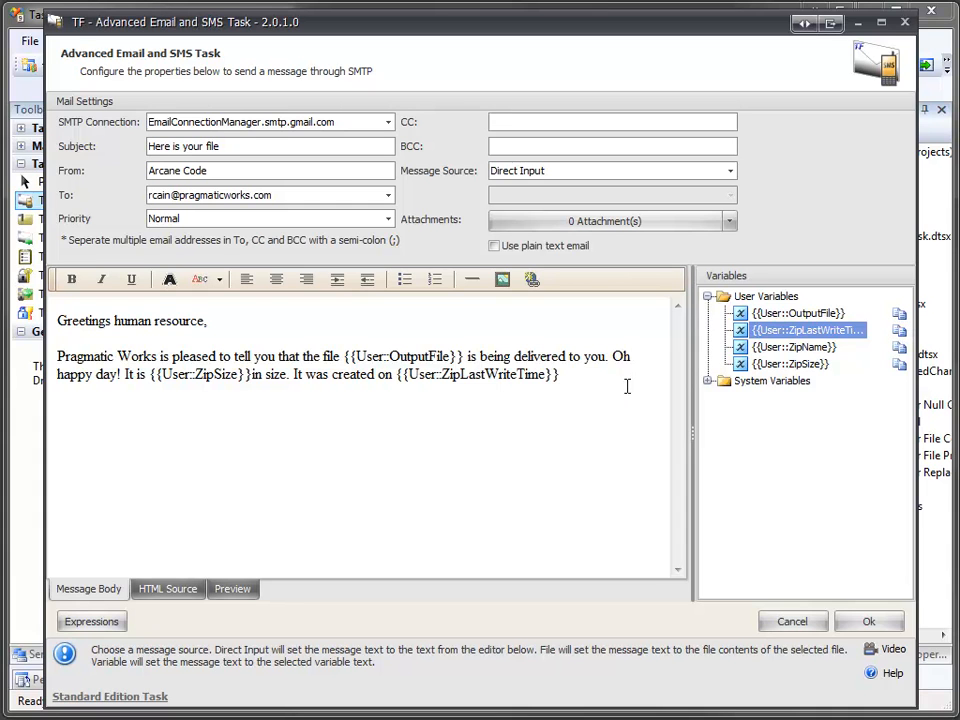
text(.)
Step: Add the closing 'Thanks for your attention,' and signature 'The wonderful folks at Pragmatic Works'
key(Return)
key(Return)
key(BackSpace)
text(Thanks for your attention,)
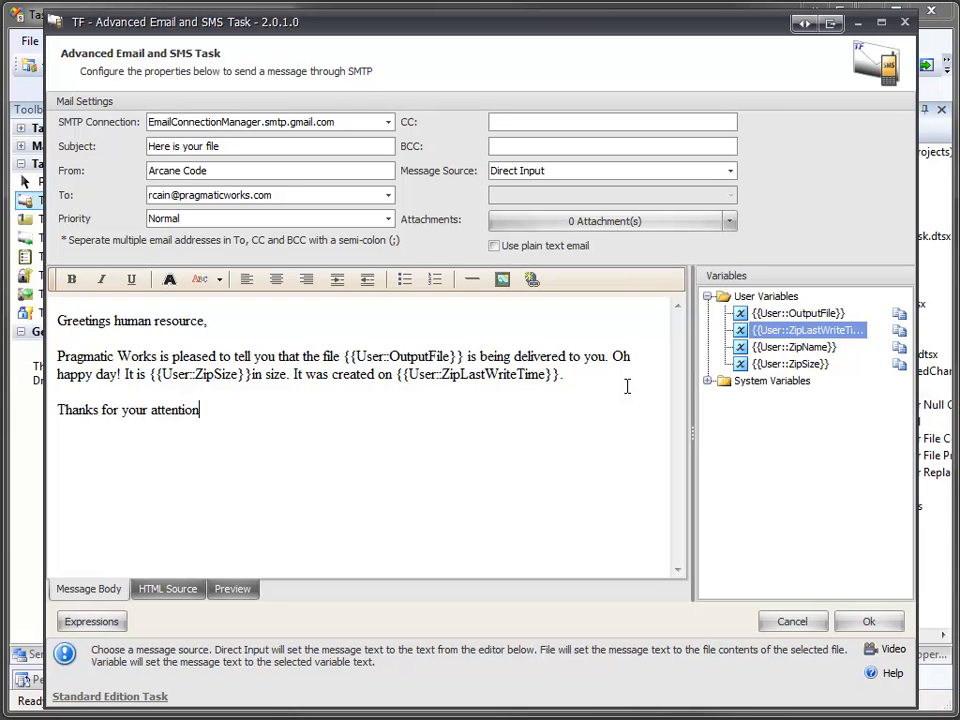
key(Return)
key(Return)
key(BackSpace)
text(The wonderful folks at Pra)
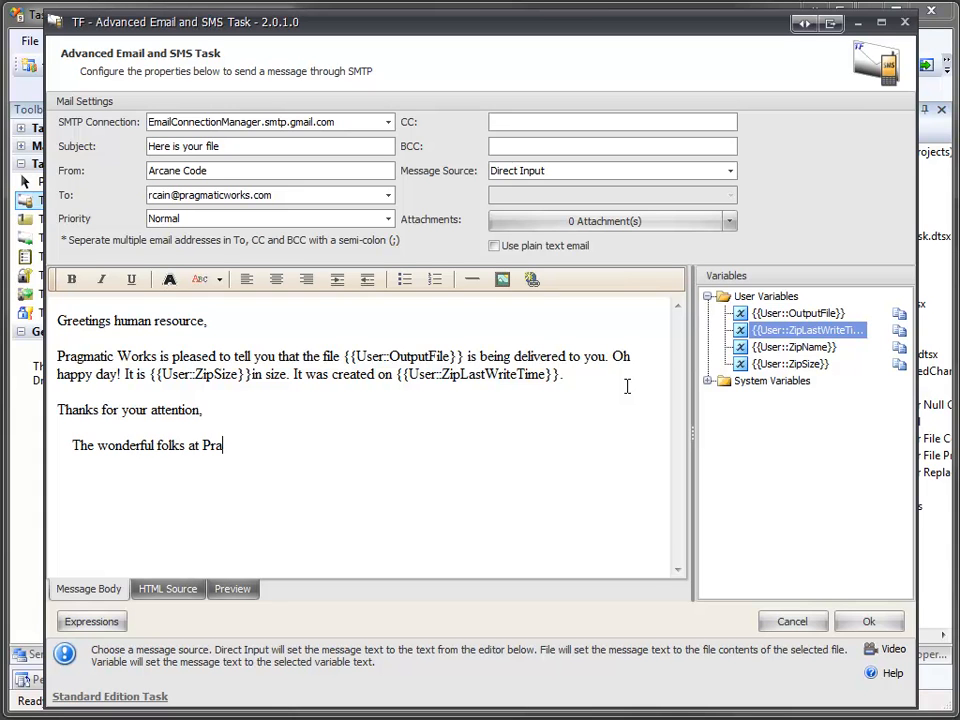
text(gmatic Works)
Step: Open the task's Property Expressions editor and choose the Attachments property
click(729, 221)
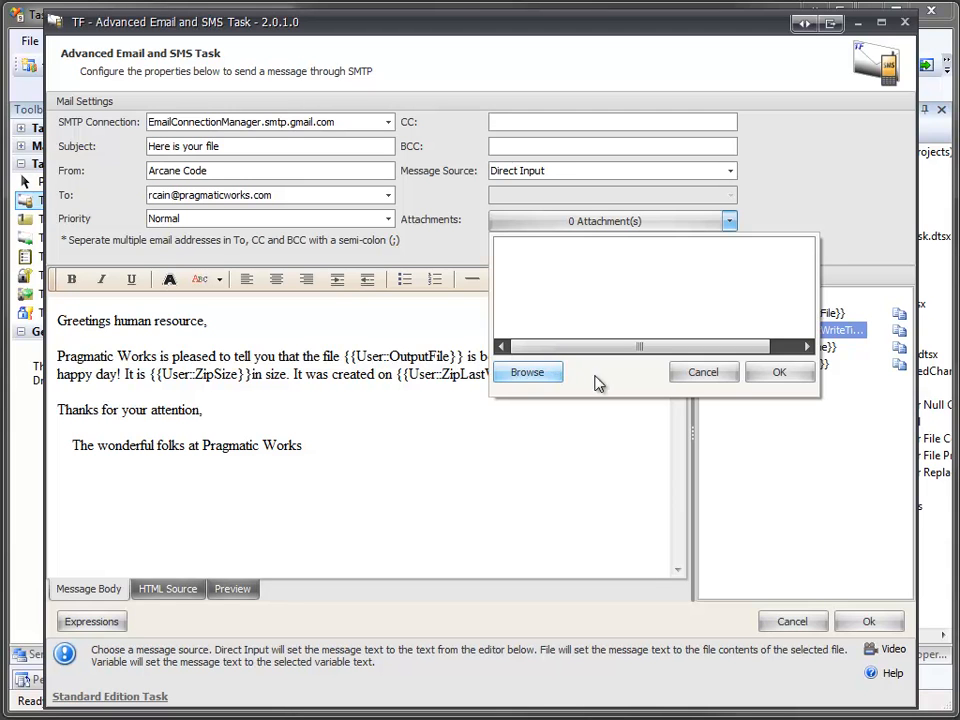
click(699, 370)
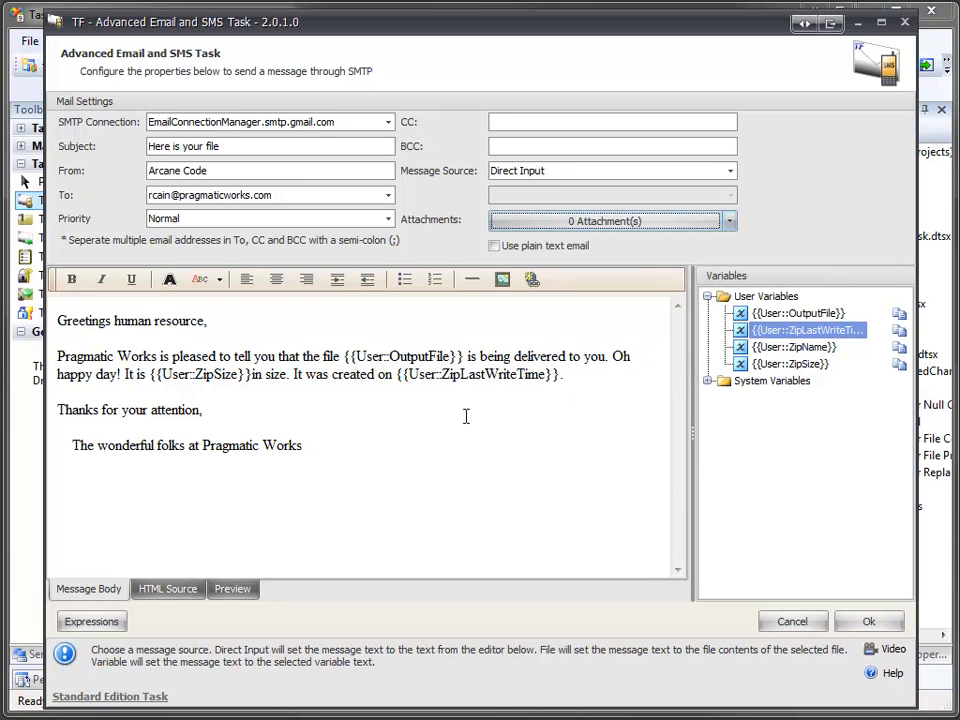
click(100, 622)
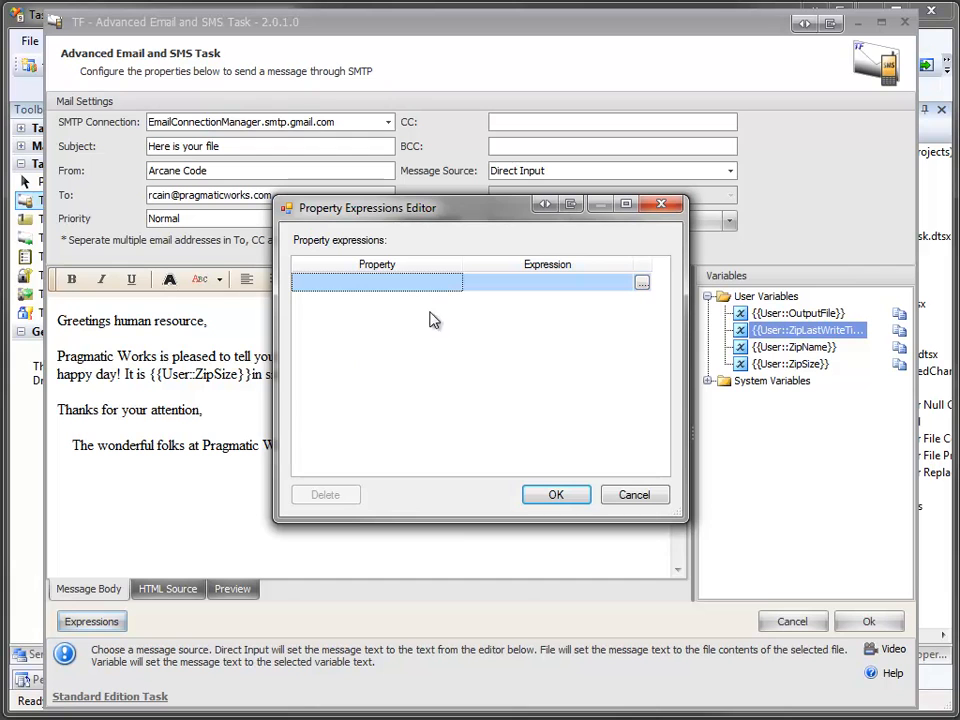
click(449, 287)
click(452, 284)
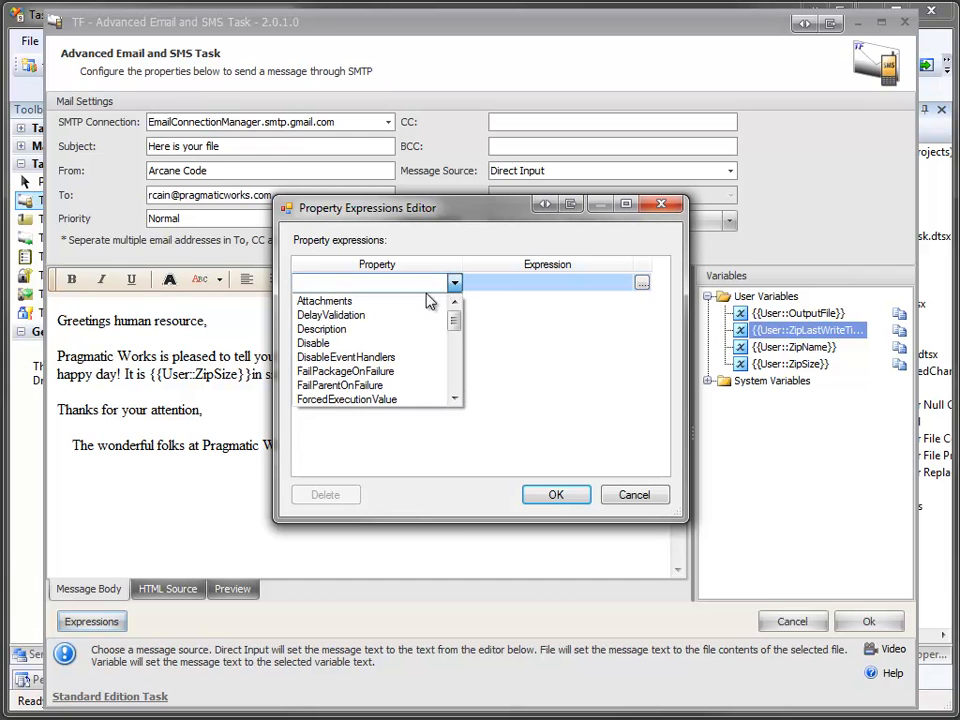
click(421, 302)
Step: Set the Attachments expression to @[User::OutputFile], verify it evaluates to the OutputFromVariable.zip path, and accept
click(642, 283)
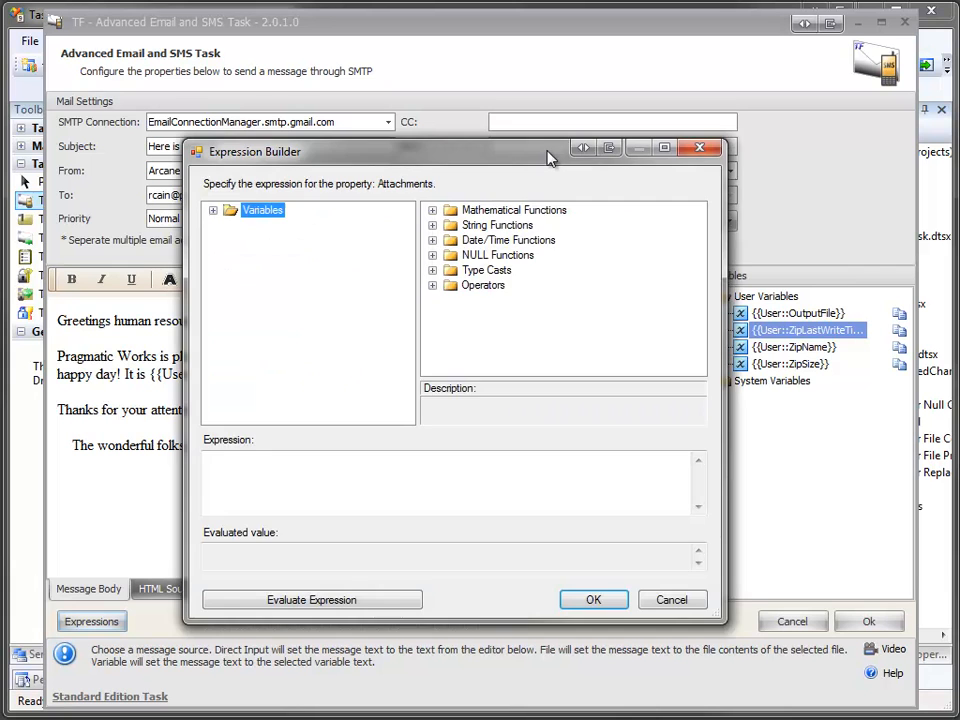
click(213, 210)
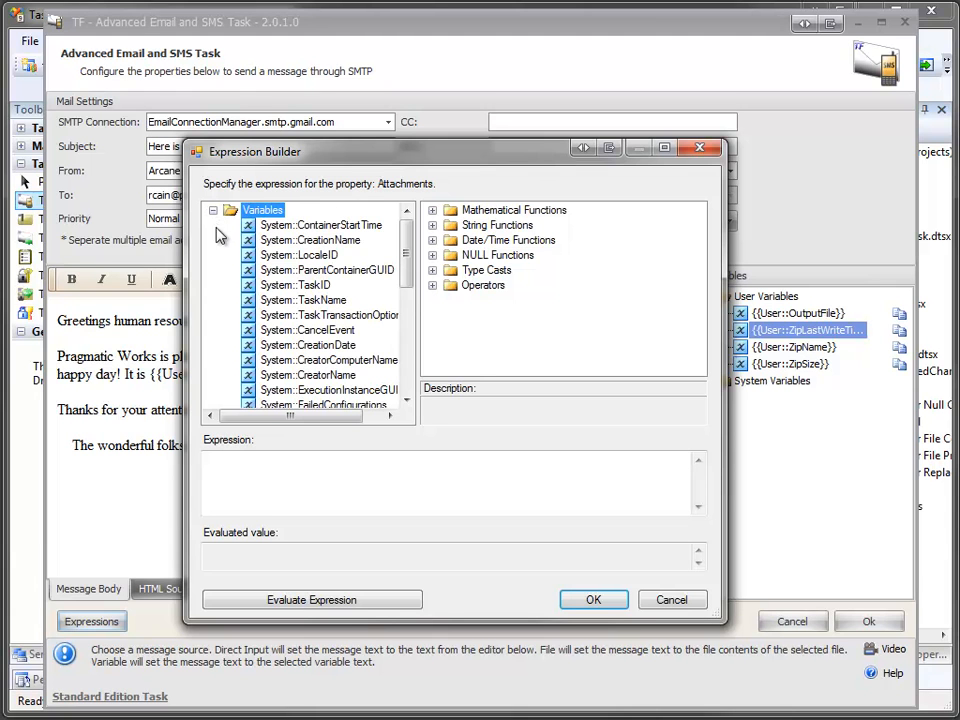
drag(407, 232, 407, 330)
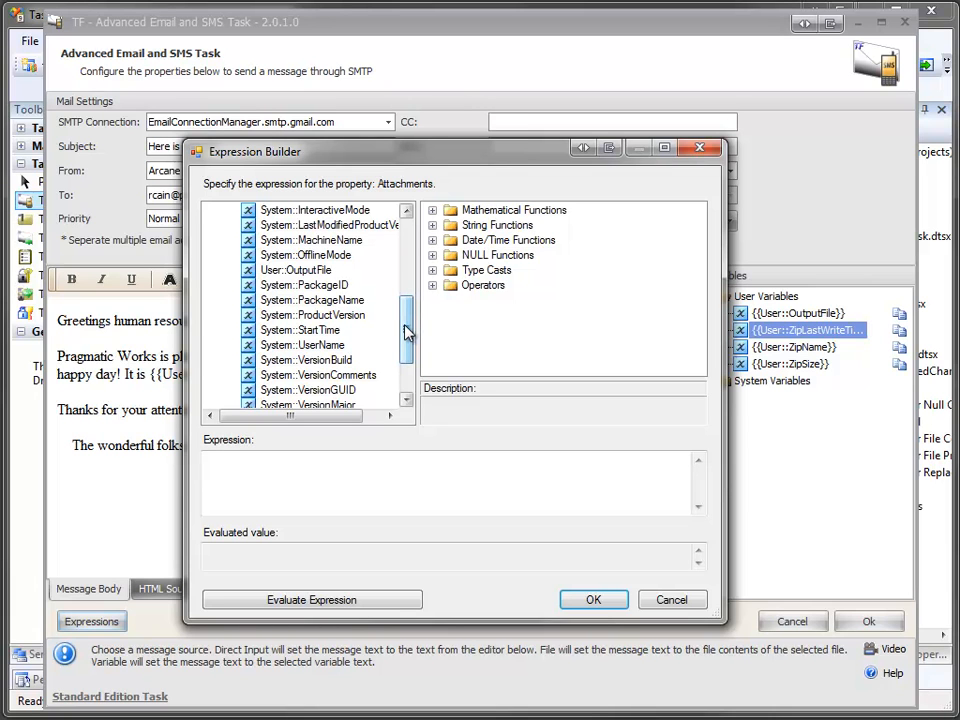
click(300, 271)
drag(300, 274, 283, 462)
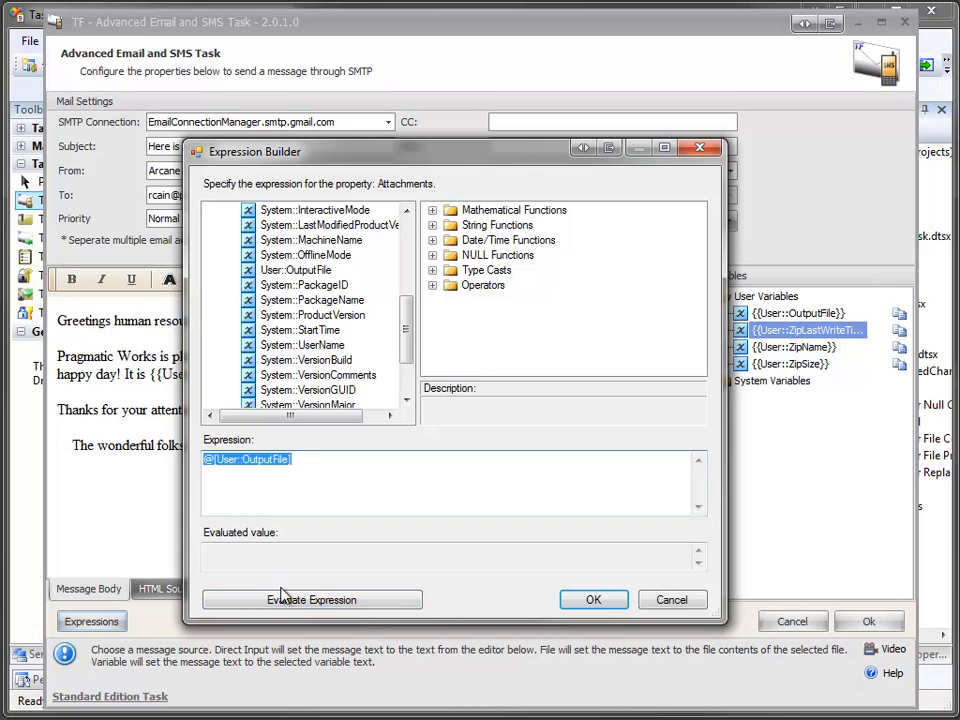
click(280, 600)
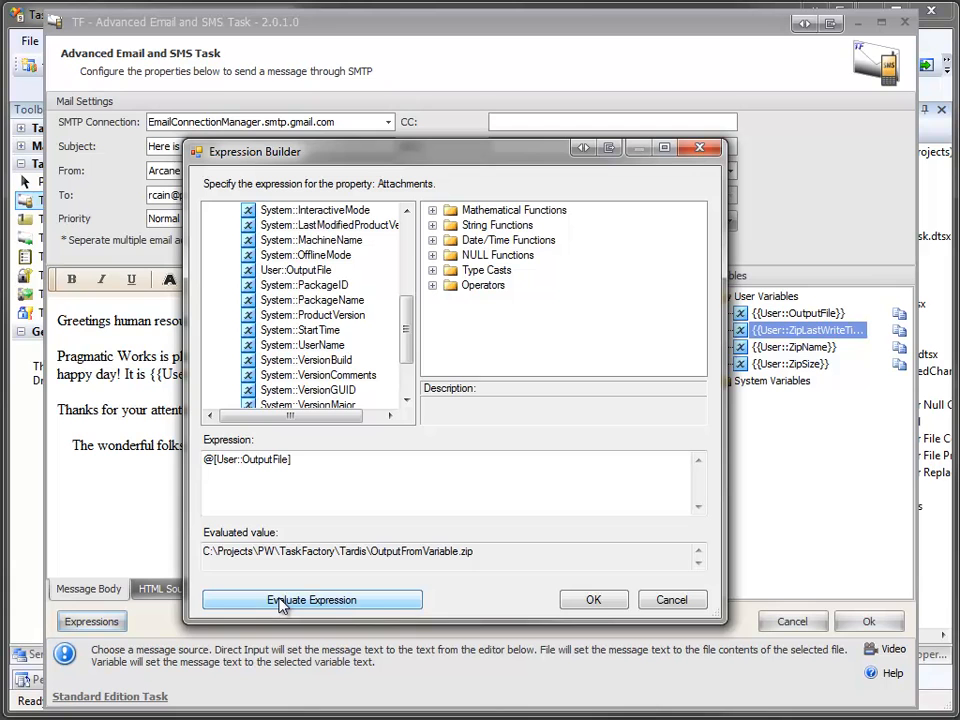
click(601, 600)
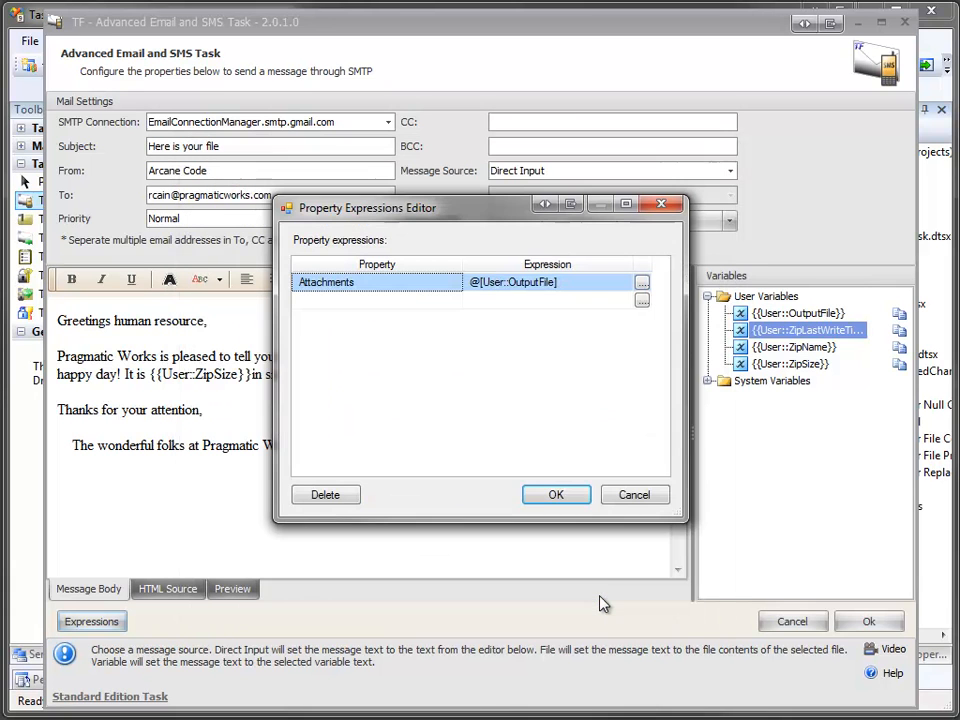
Step: Accept the property expressions and the email task editor, returning to the Demo 1.dtsx control flow
click(565, 495)
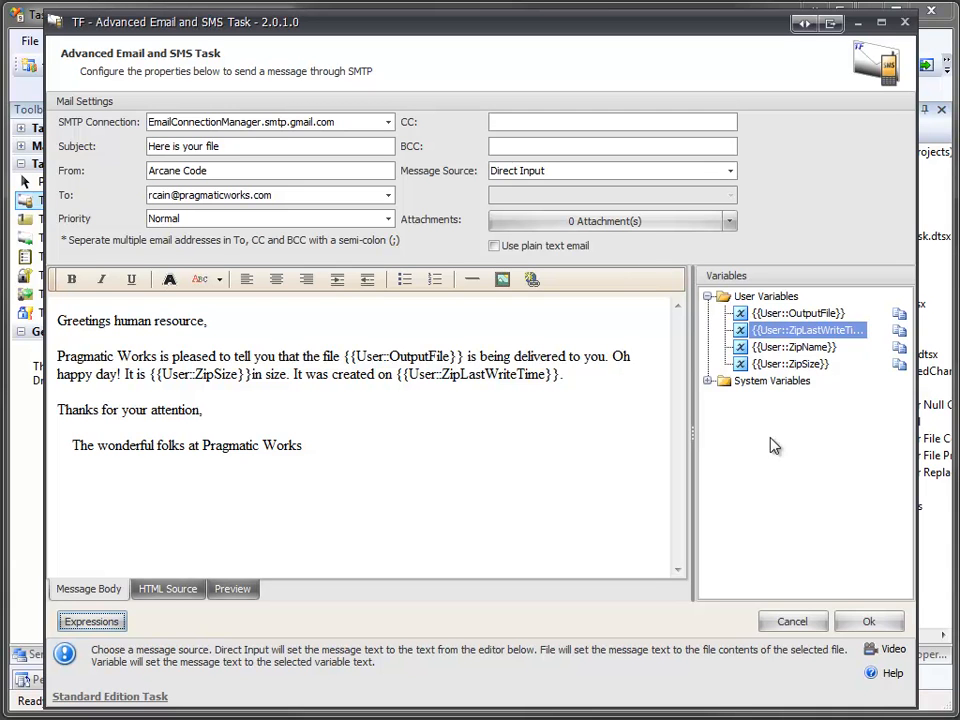
click(862, 622)
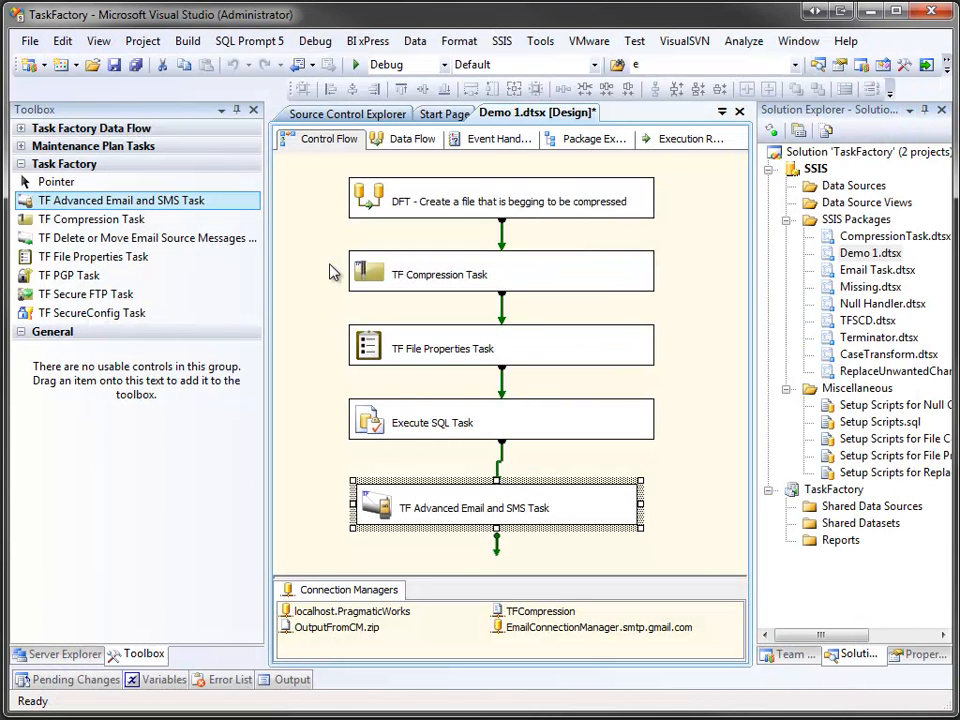
Step: Run Demo 1.dtsx in debug and watch the email task execute after the first four tasks complete
key(F5)
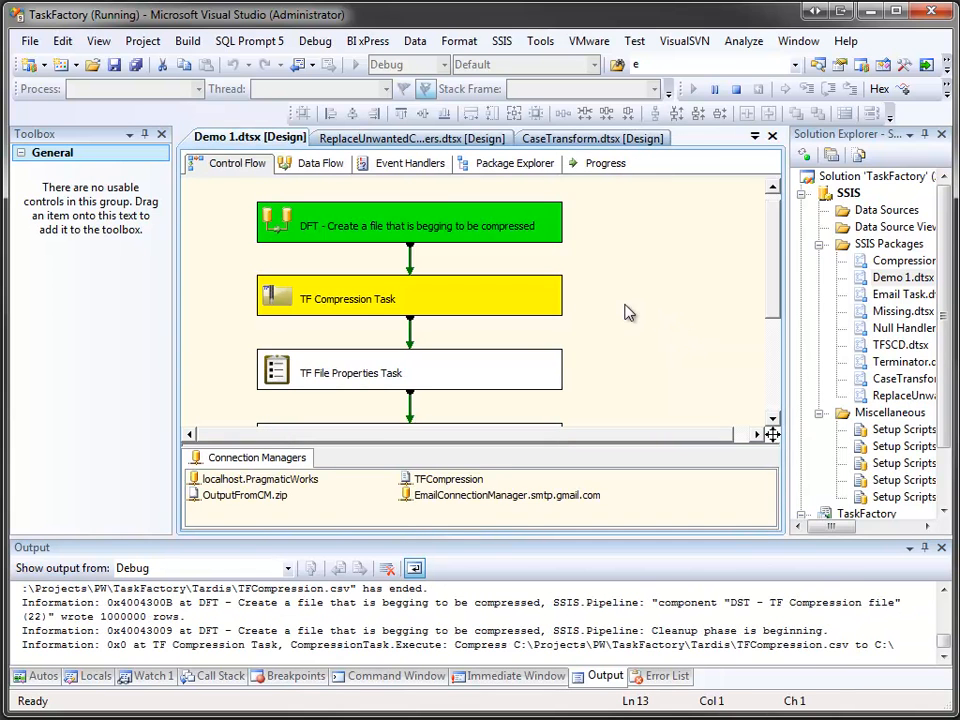
drag(770, 285, 765, 370)
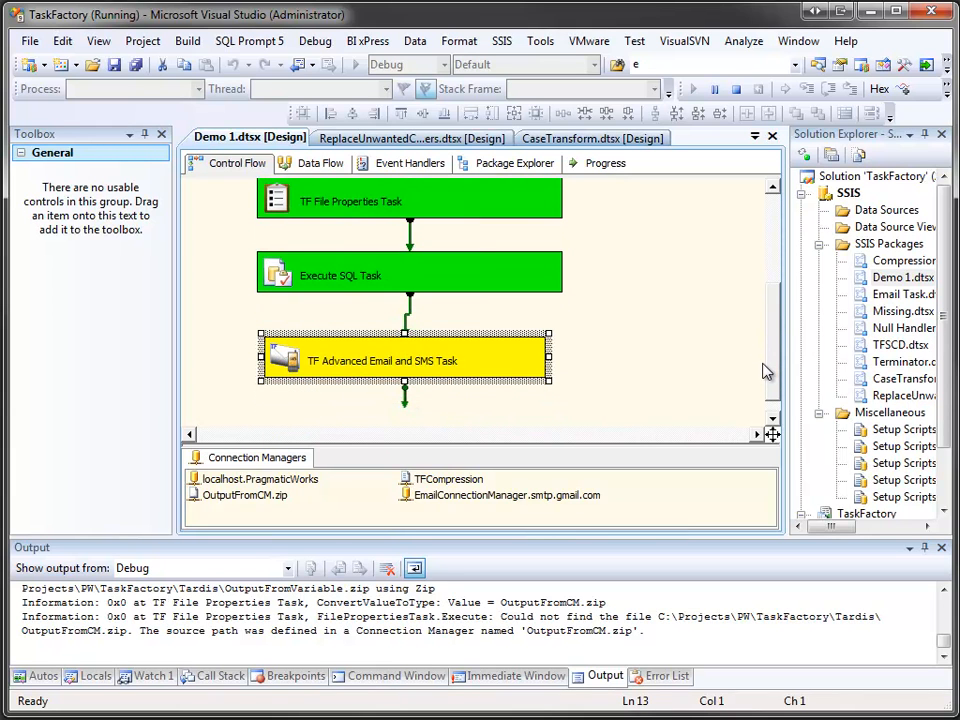